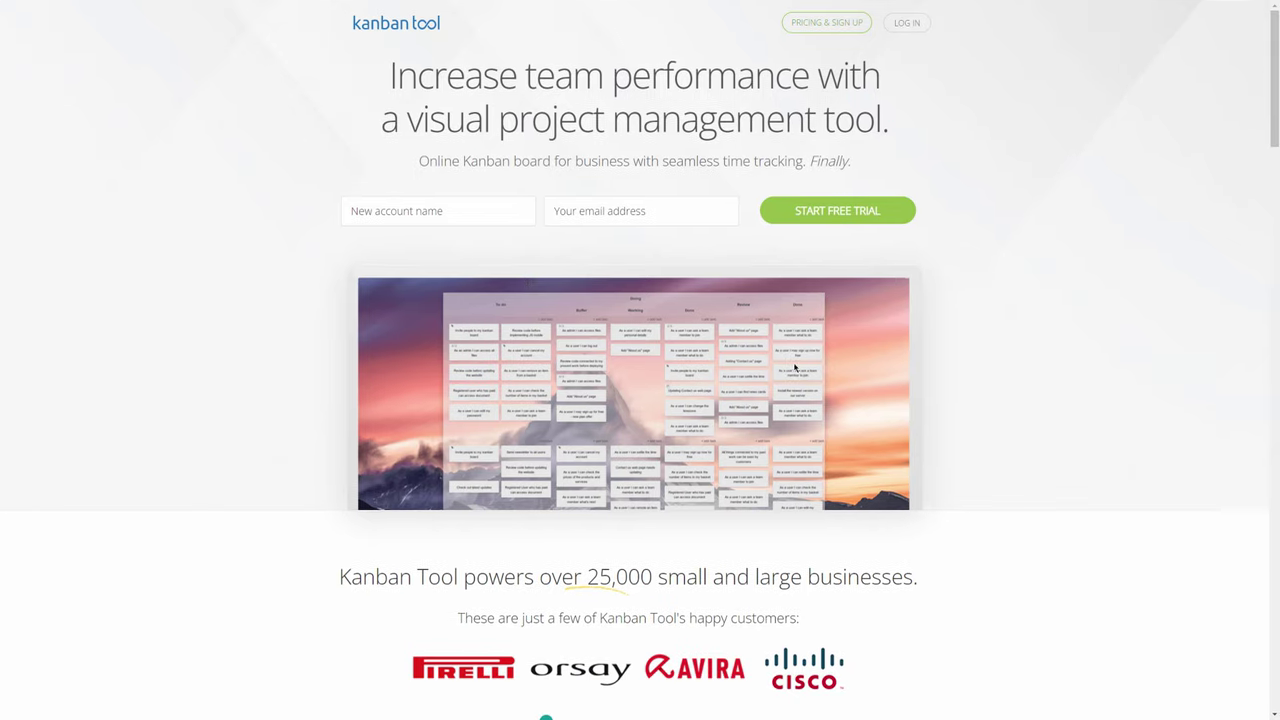
Start a free trial with the new account name our-company and the owner's email address
{"action": "left_click", "coordinate": [438, 210]}
{"action": "type", "text": "our-company"}
{"action": "left_click_drag", "start_coordinate": [438, 210], "coordinate": [287, 213]}
{"action": "left_click", "coordinate": [456, 211]}
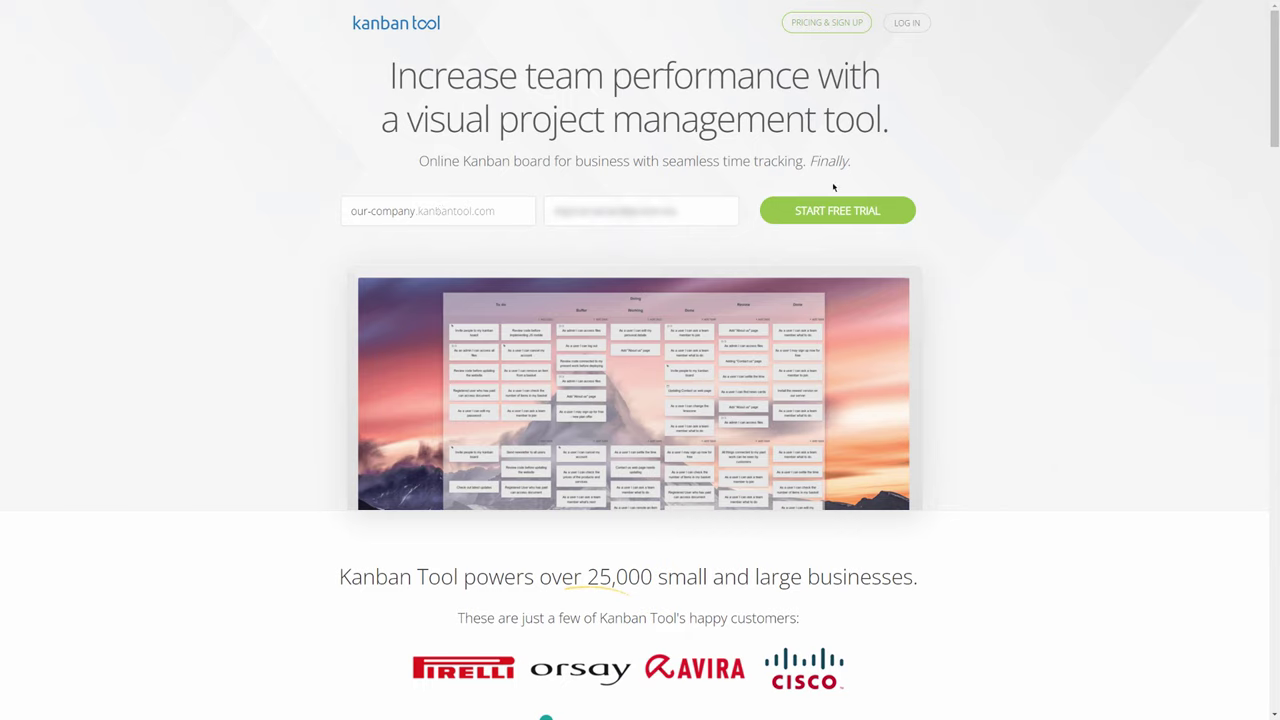
{"action": "left_click", "coordinate": [845, 214]}
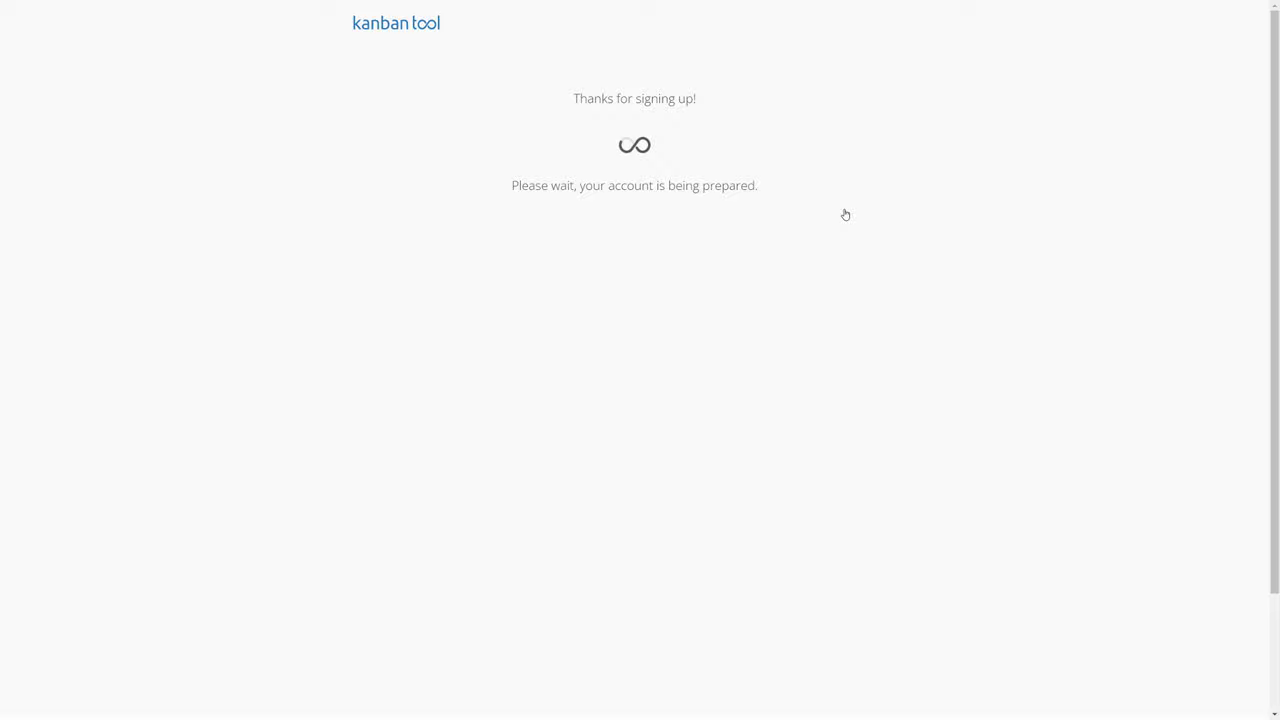
Complete the login details with the new account password, newsletter subscription and accepted terms, and continue without adding teammates
{"action": "type", "text": "•••••"}
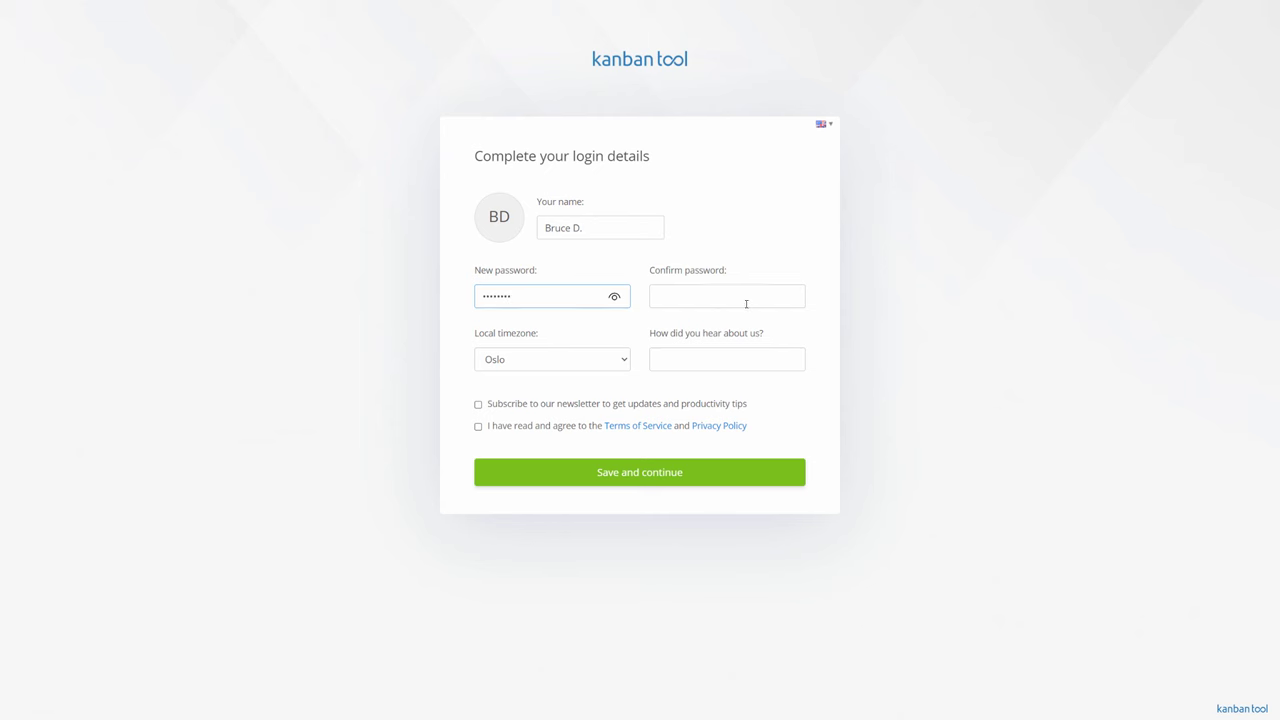
{"action": "left_click", "coordinate": [746, 303]}
{"action": "type", "text": "••••••••"}
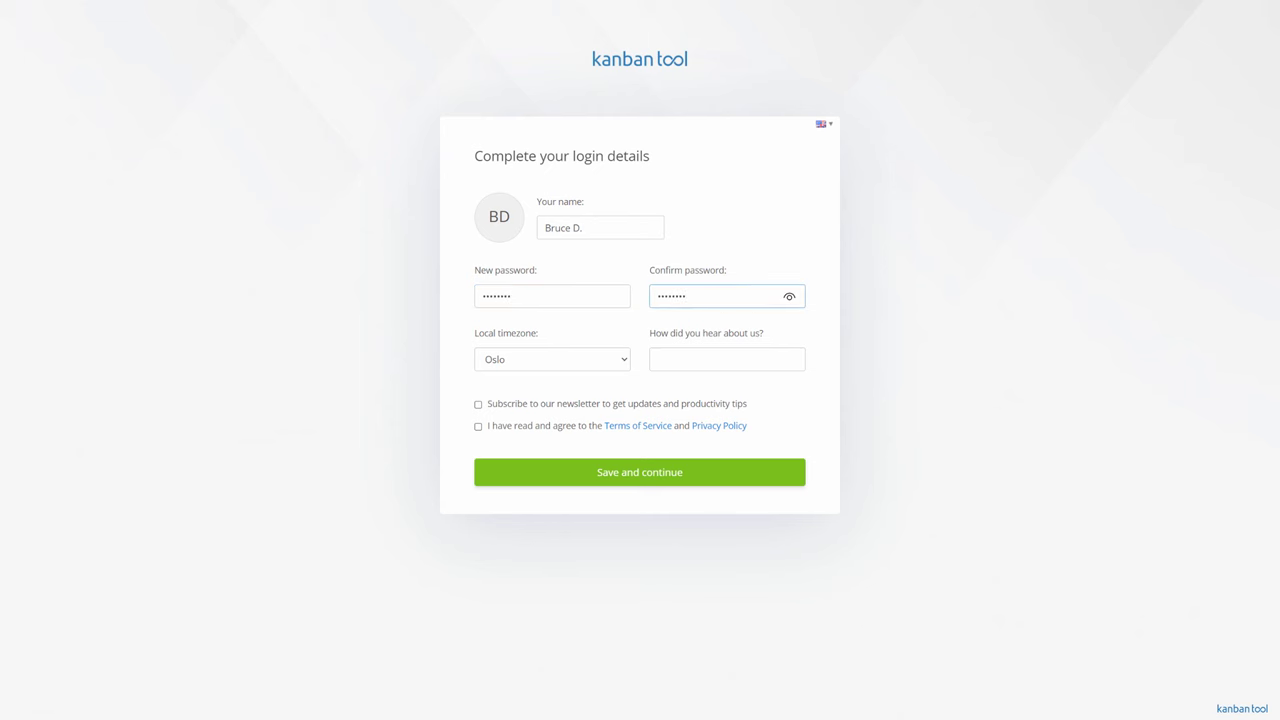
{"action": "left_click", "coordinate": [538, 426]}
{"action": "left_click", "coordinate": [541, 405]}
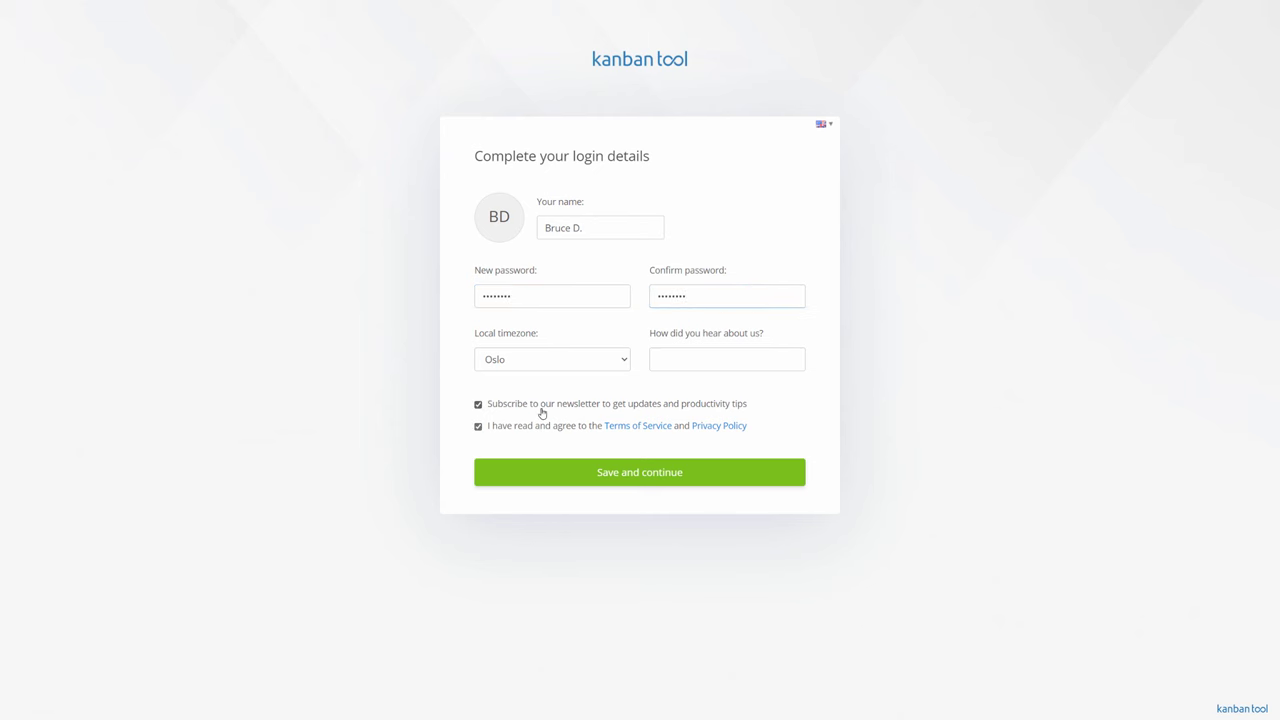
{"action": "left_click", "coordinate": [646, 473]}
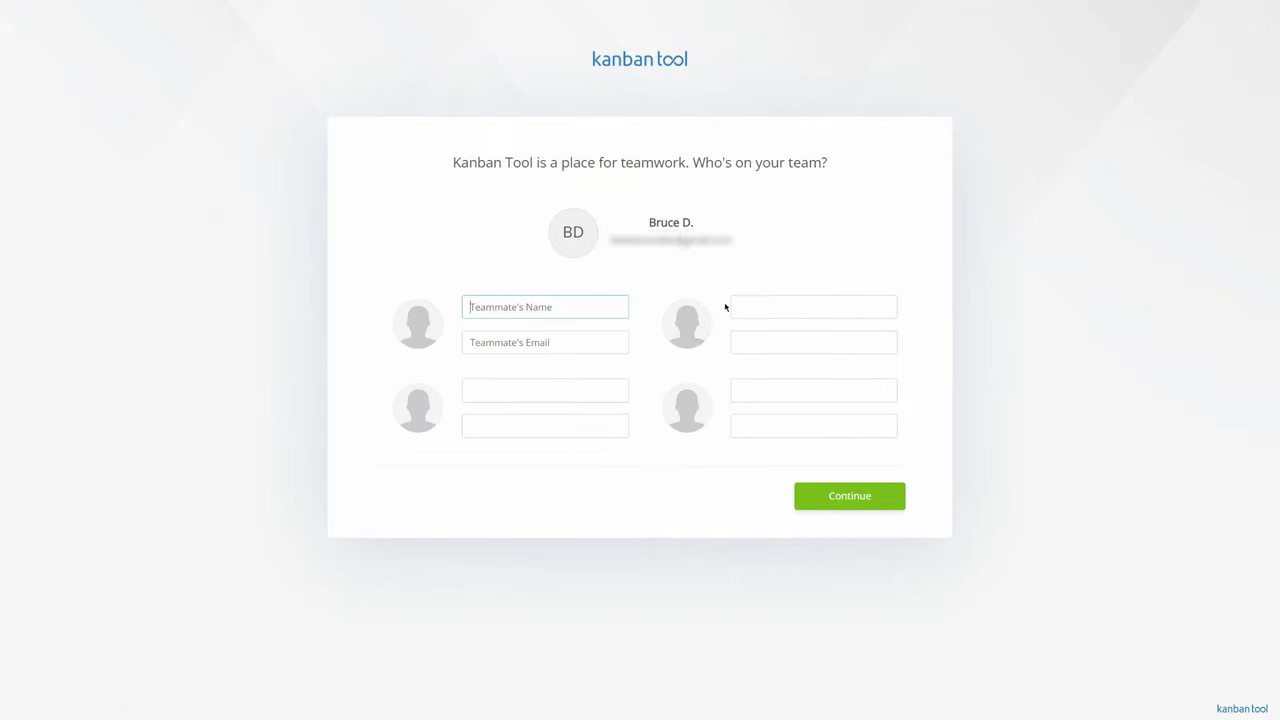
{"action": "left_click", "coordinate": [892, 498]}
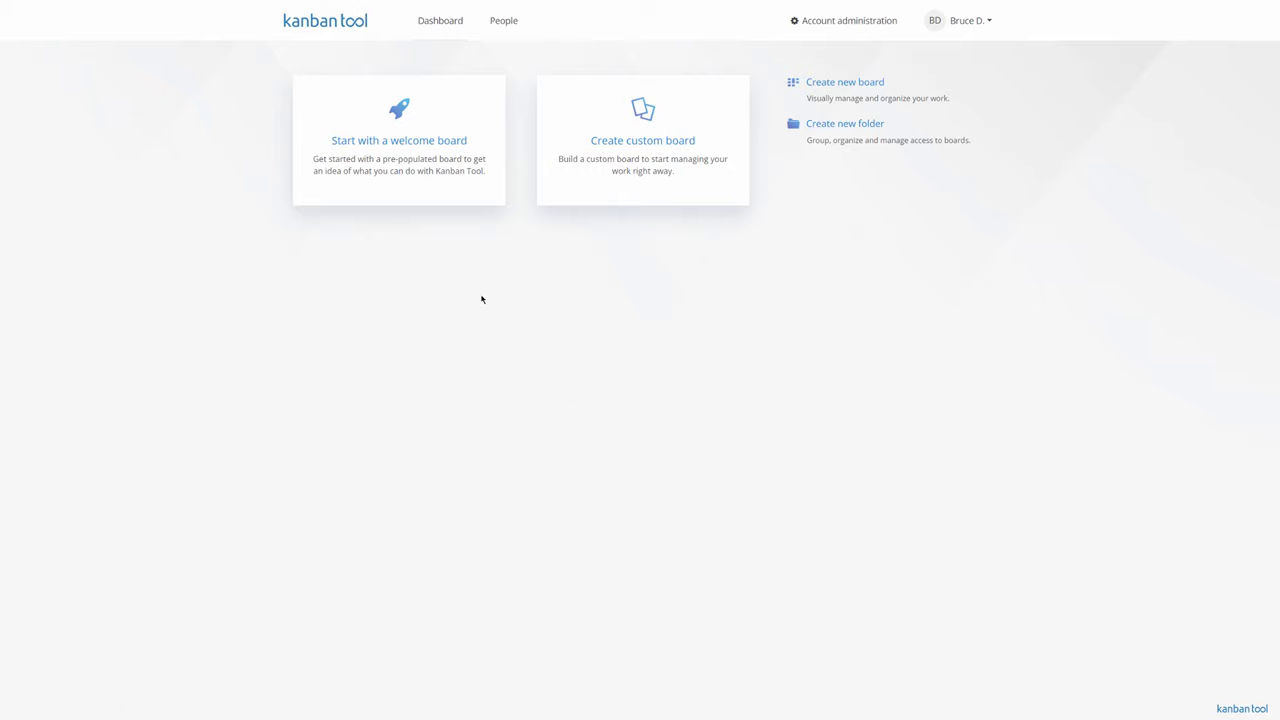
Look over the people list and the account administration page, and return to the dashboard
{"action": "left_click", "coordinate": [503, 22]}
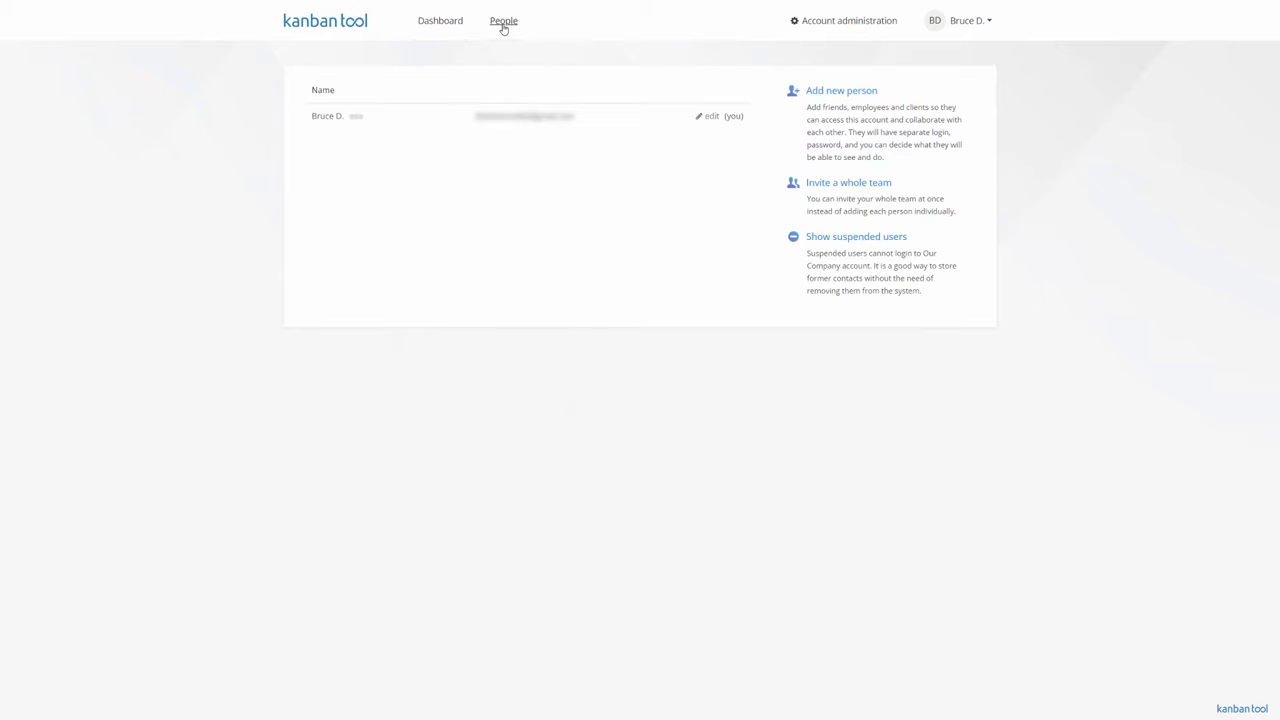
{"action": "left_click", "coordinate": [859, 28]}
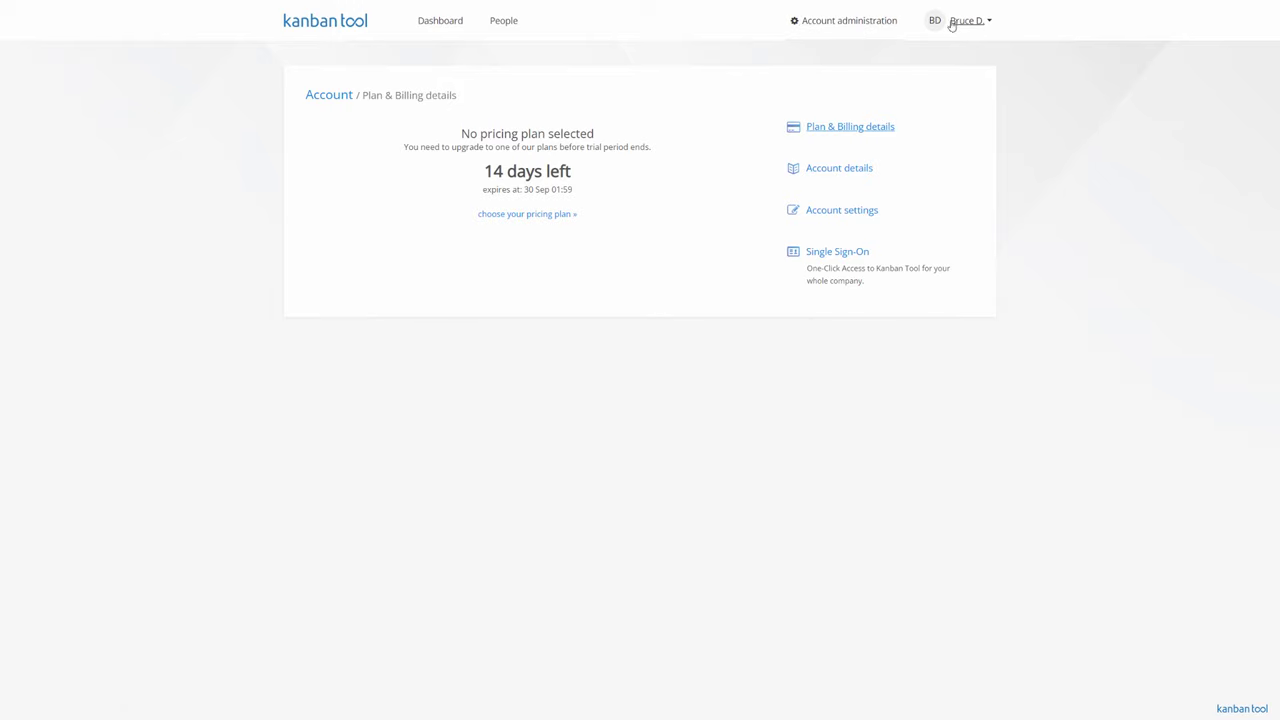
{"action": "left_click", "coordinate": [449, 22]}
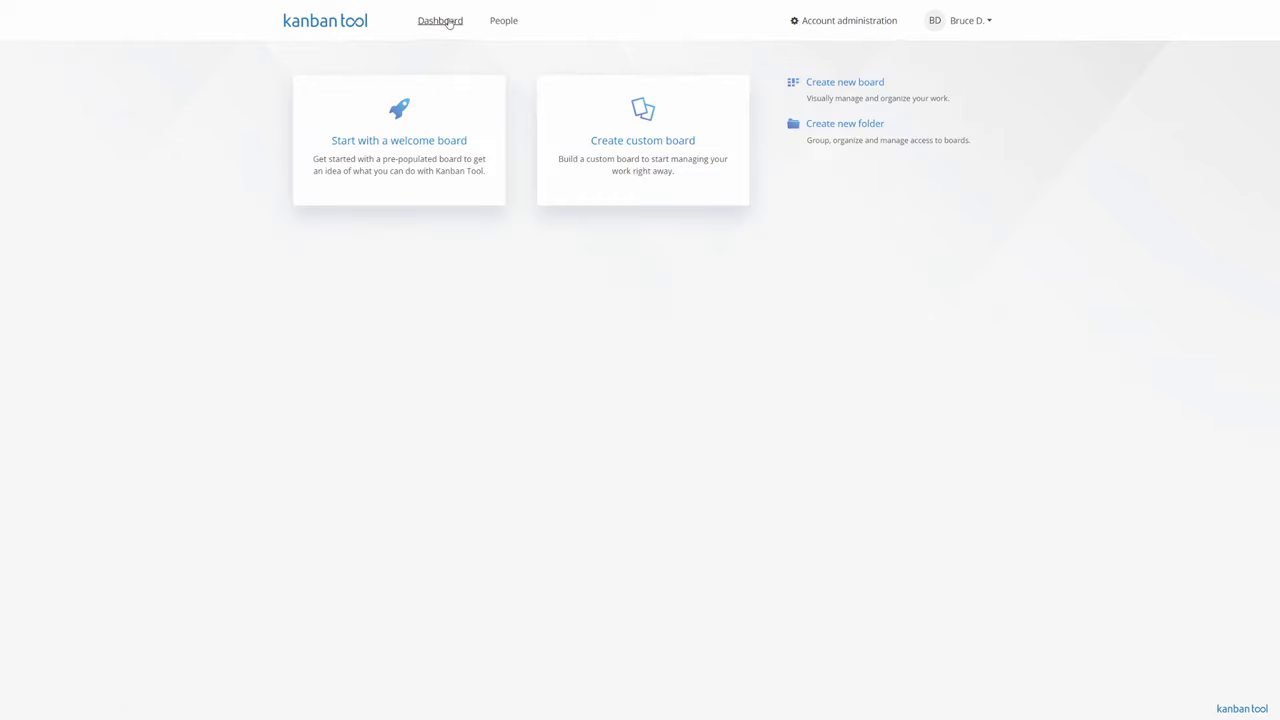
Create the pre-populated welcome board, view the details of its pink Welcome card, and return to the dashboard
{"action": "left_click", "coordinate": [424, 143]}
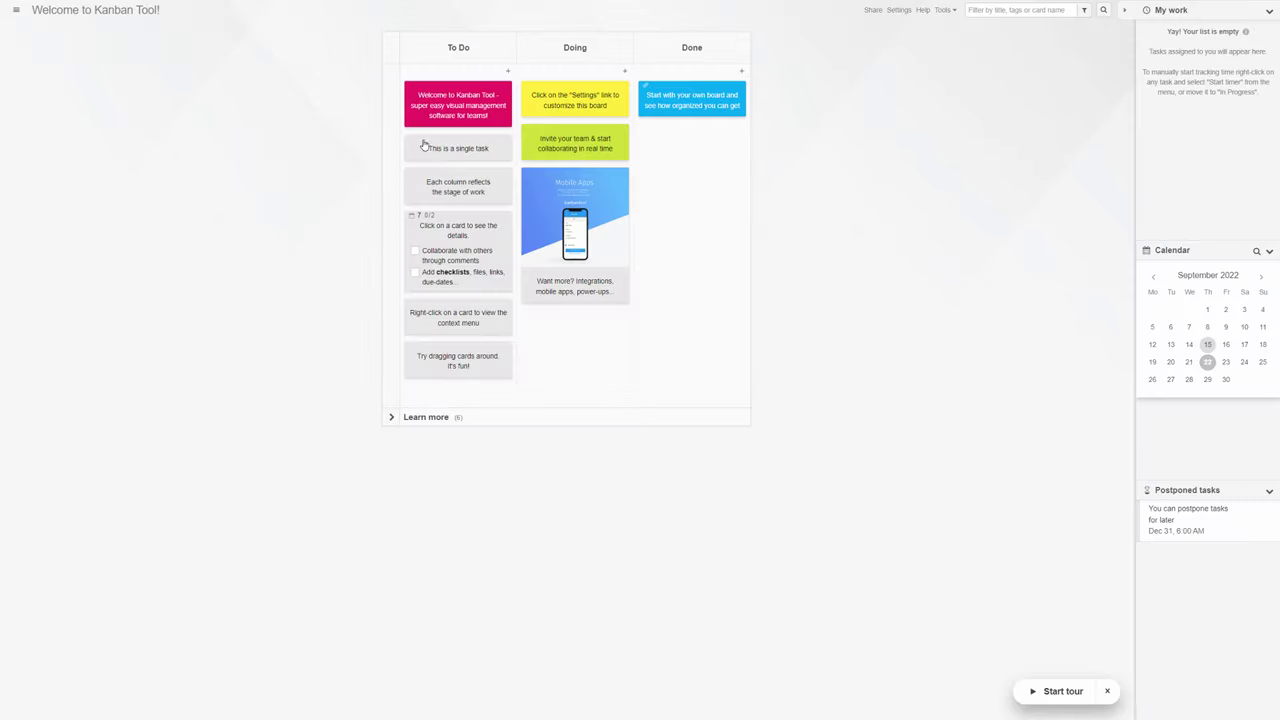
{"action": "left_click", "coordinate": [490, 103]}
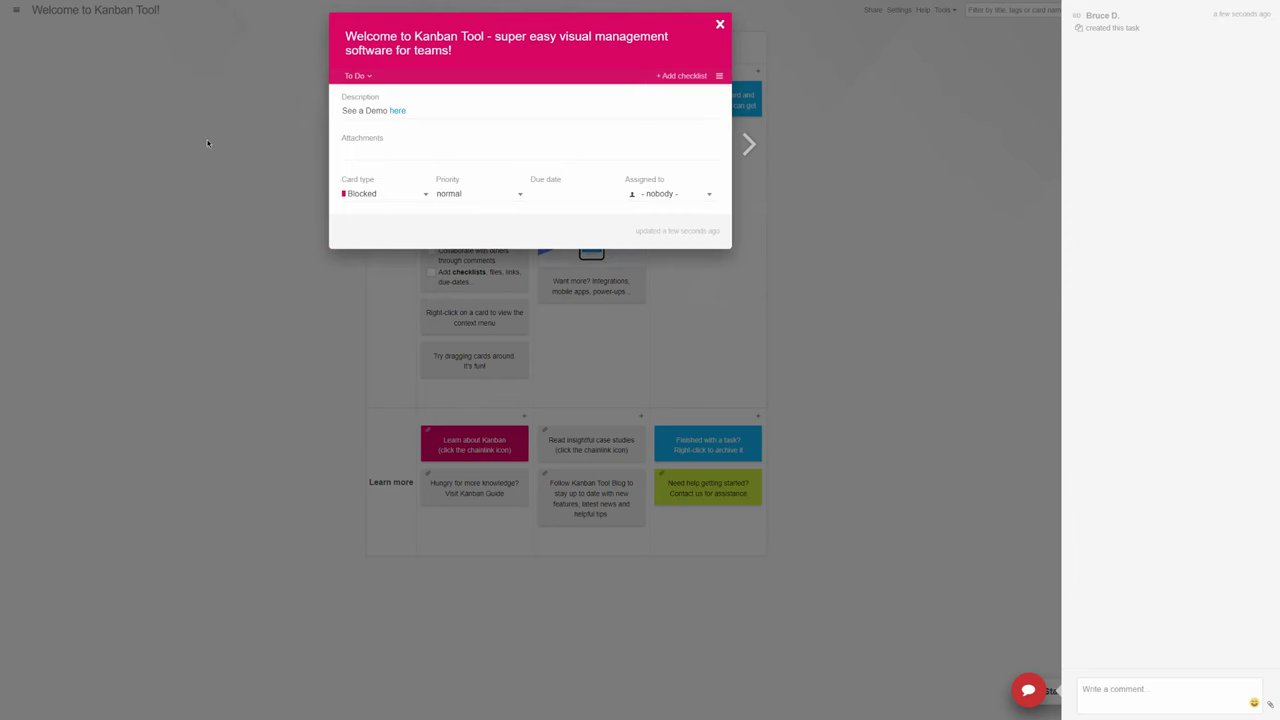
{"action": "left_click", "coordinate": [266, 121]}
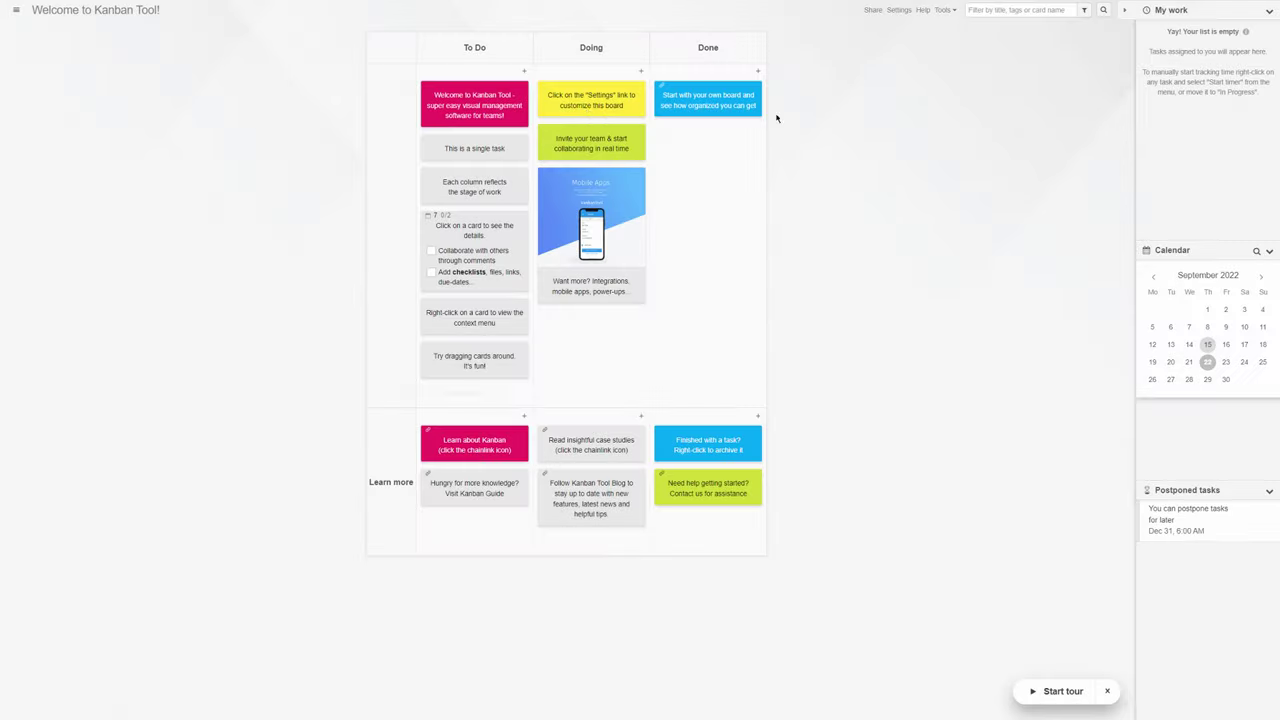
{"action": "left_click", "coordinate": [15, 18]}
{"action": "left_click", "coordinate": [46, 28]}
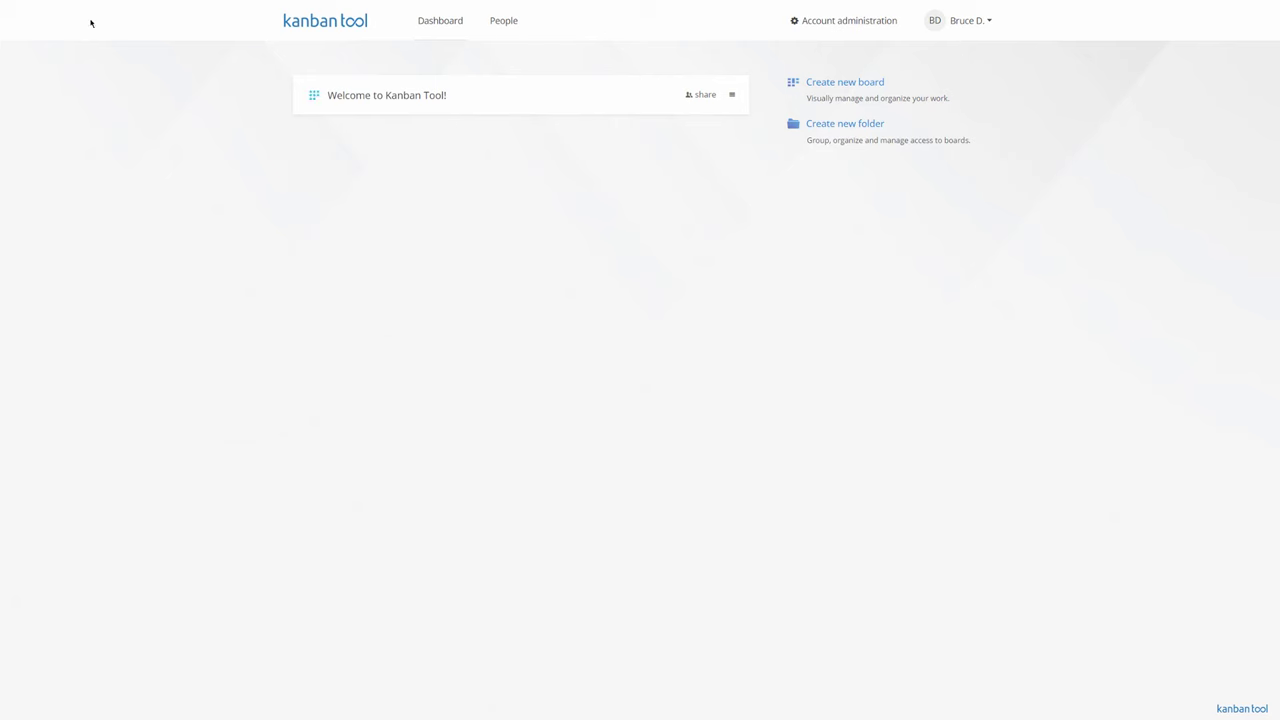
Create a new board named Daily tasks and give it the team basic example workflow
{"action": "left_click", "coordinate": [866, 87]}
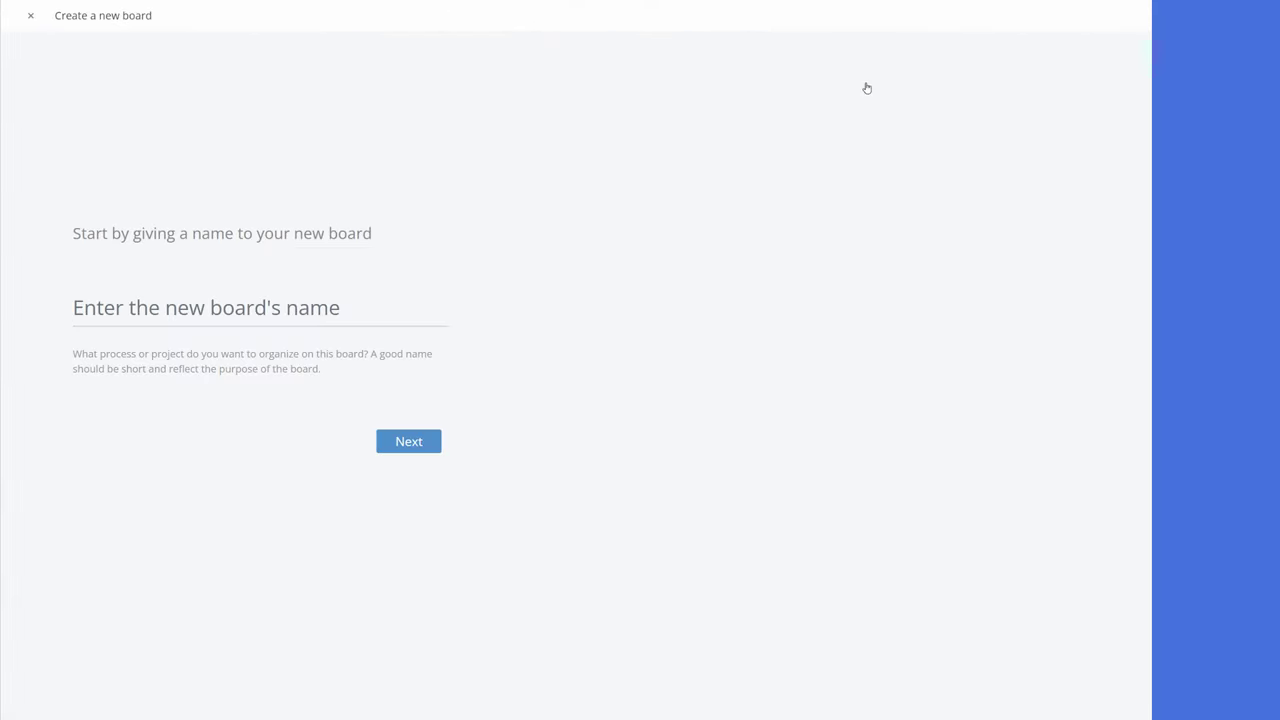
{"action": "type", "text": "Daily tasks"}
{"action": "left_click", "coordinate": [429, 445]}
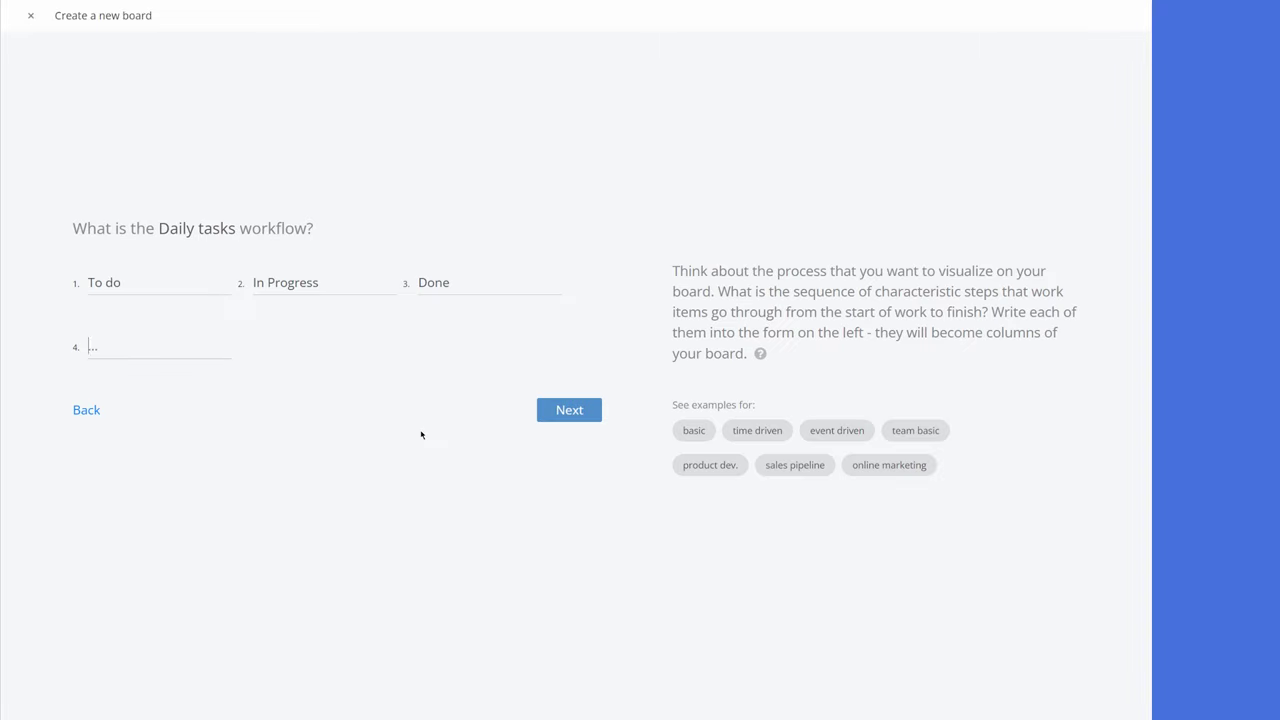
{"action": "left_click", "coordinate": [928, 432]}
{"action": "left_click", "coordinate": [571, 411]}
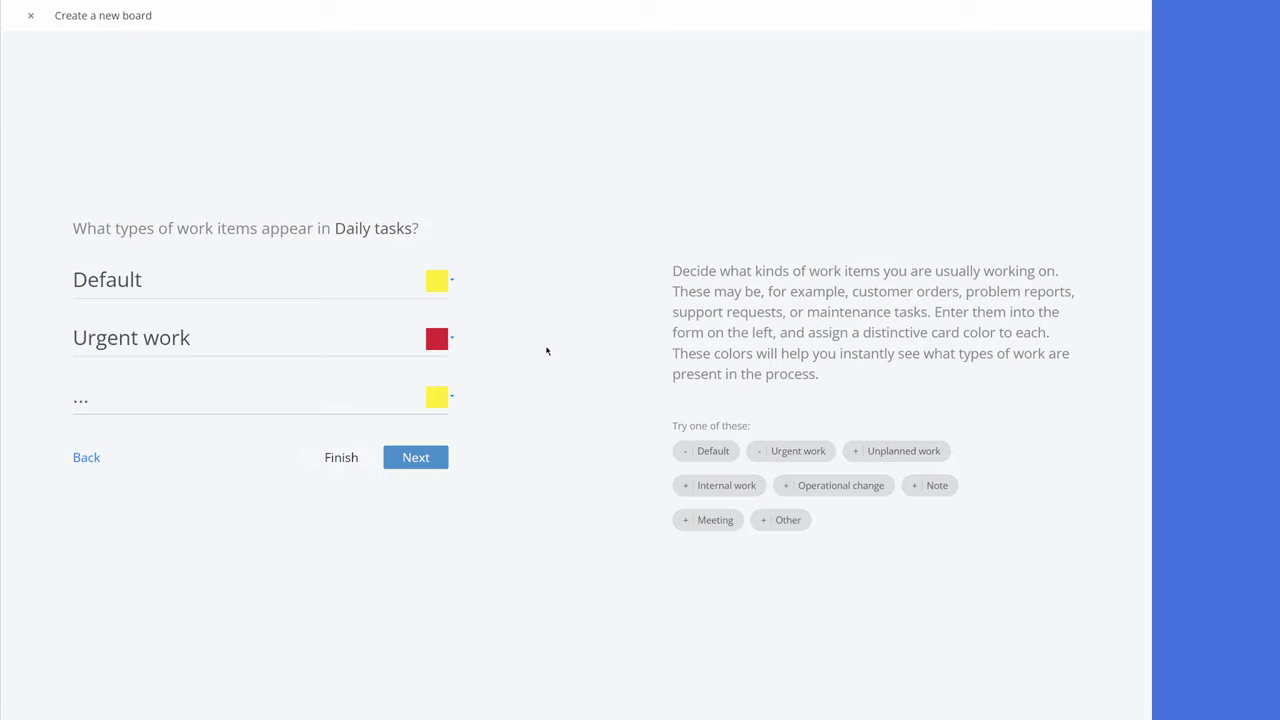
Color the Default work item type light green and Urgent work orange-red, and add a type named Other in light grey
{"action": "left_click", "coordinate": [440, 282]}
{"action": "left_click", "coordinate": [474, 364]}
{"action": "left_click", "coordinate": [440, 340]}
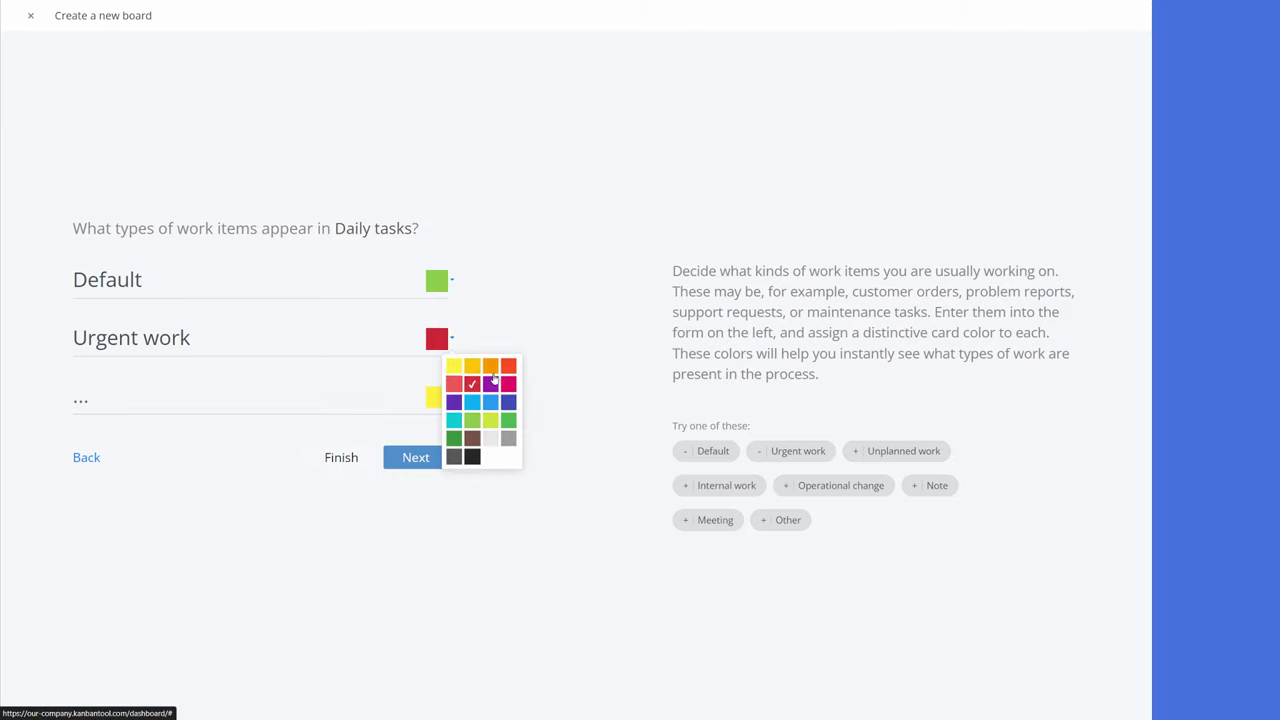
{"action": "left_click", "coordinate": [503, 372]}
{"action": "left_click", "coordinate": [269, 400]}
{"action": "type", "text": "Other"}
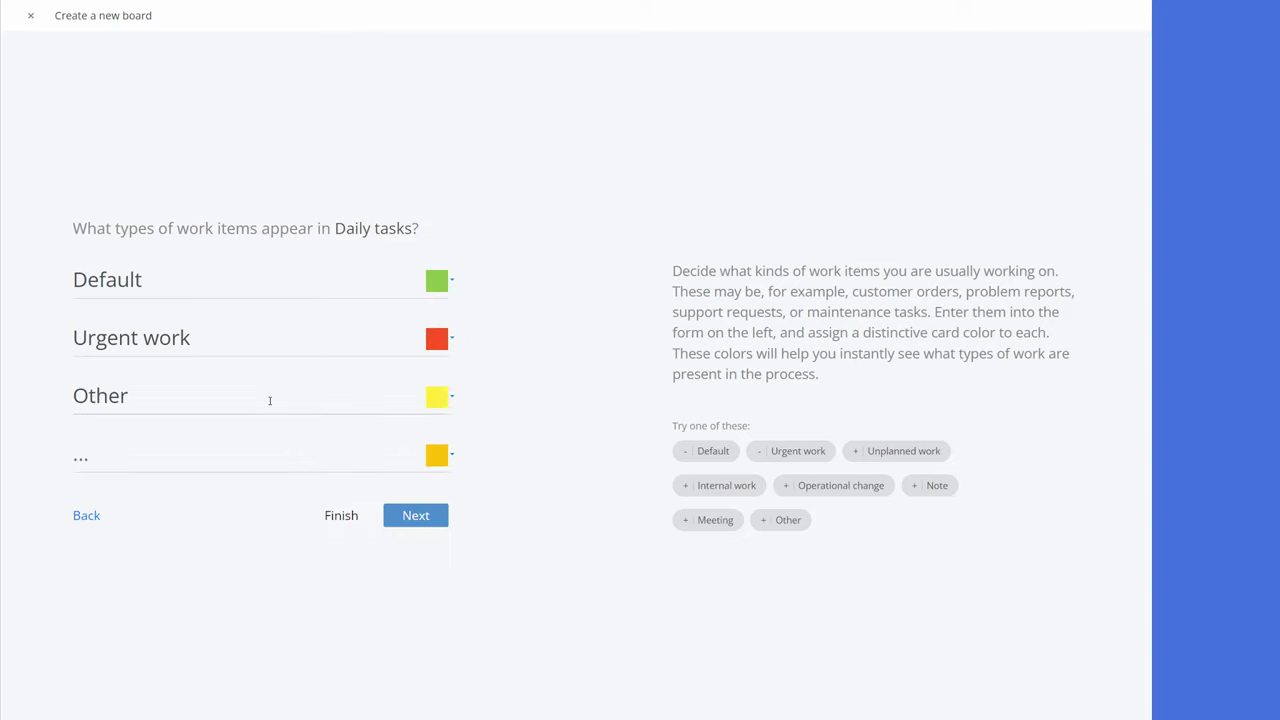
{"action": "left_click", "coordinate": [440, 398]}
{"action": "left_click", "coordinate": [489, 497]}
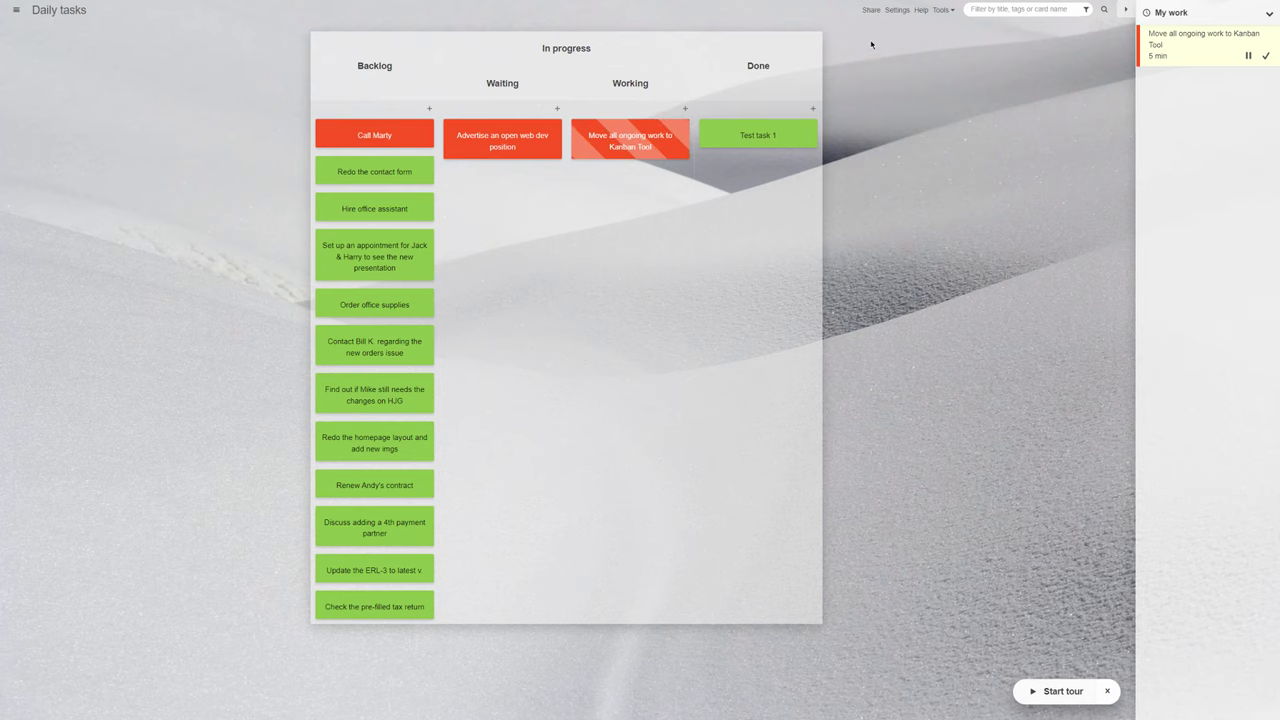
Invite a first teammate to the Daily tasks board by name and email with full access, and save the sharing settings
{"action": "left_click", "coordinate": [871, 12]}
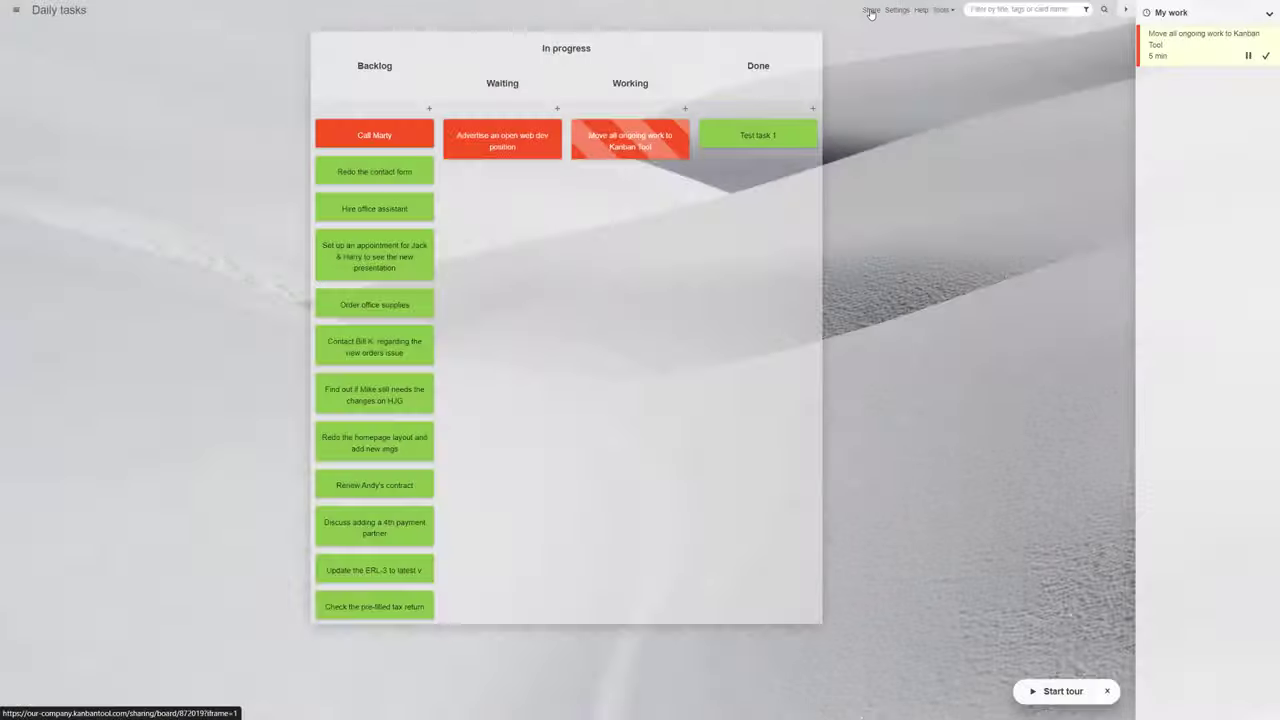
{"action": "left_click", "coordinate": [871, 12]}
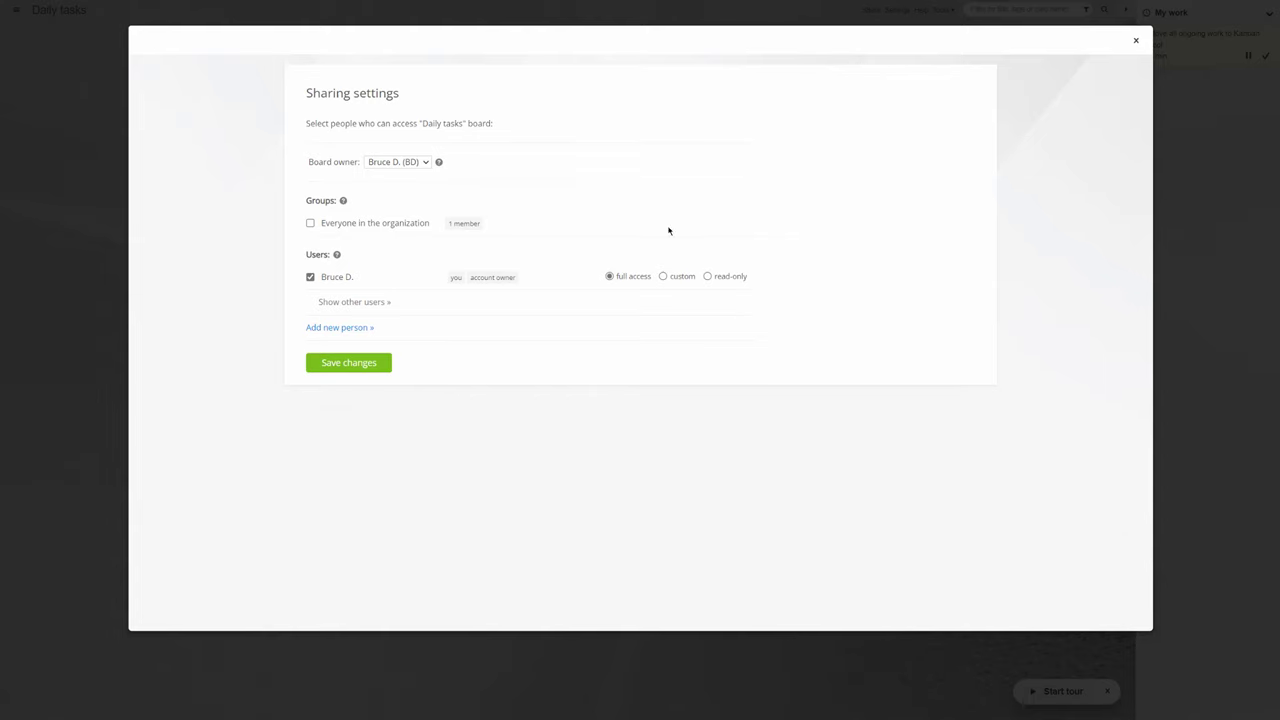
{"action": "left_click", "coordinate": [365, 329]}
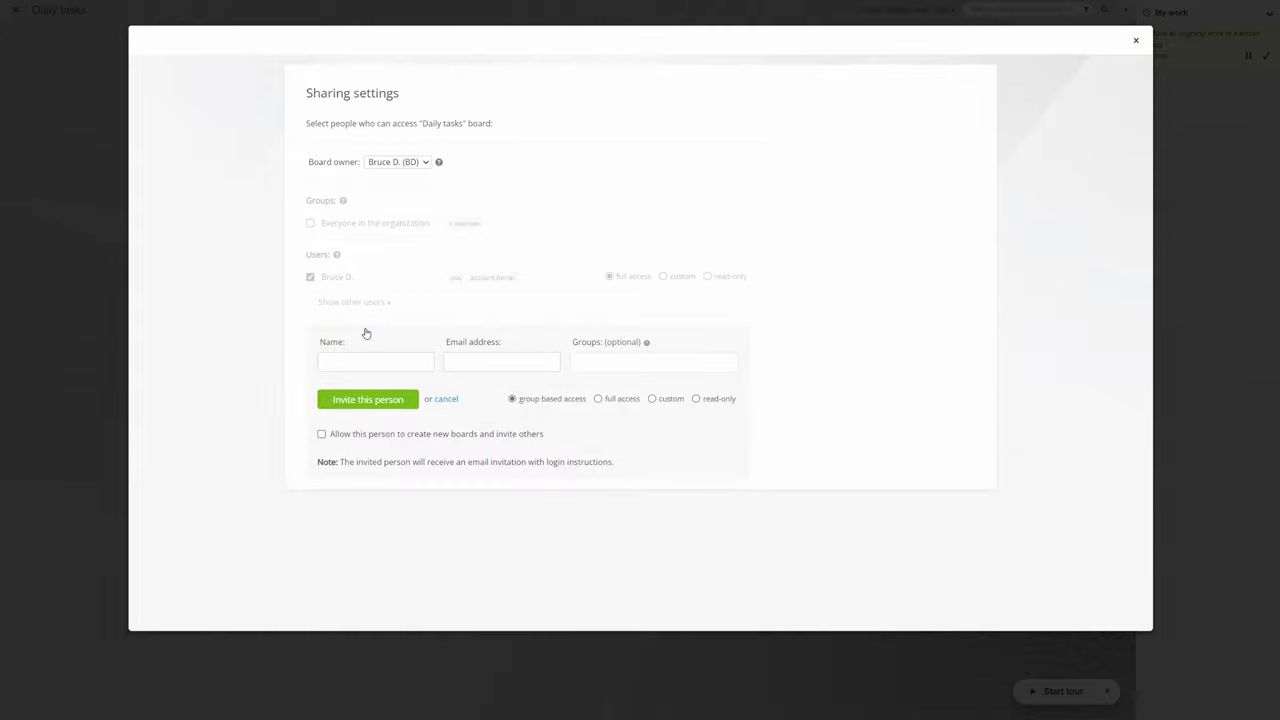
{"action": "type", "text": "Agnes S."}
{"action": "left_click", "coordinate": [462, 360]}
{"action": "key", "text": "ctrl+v"}
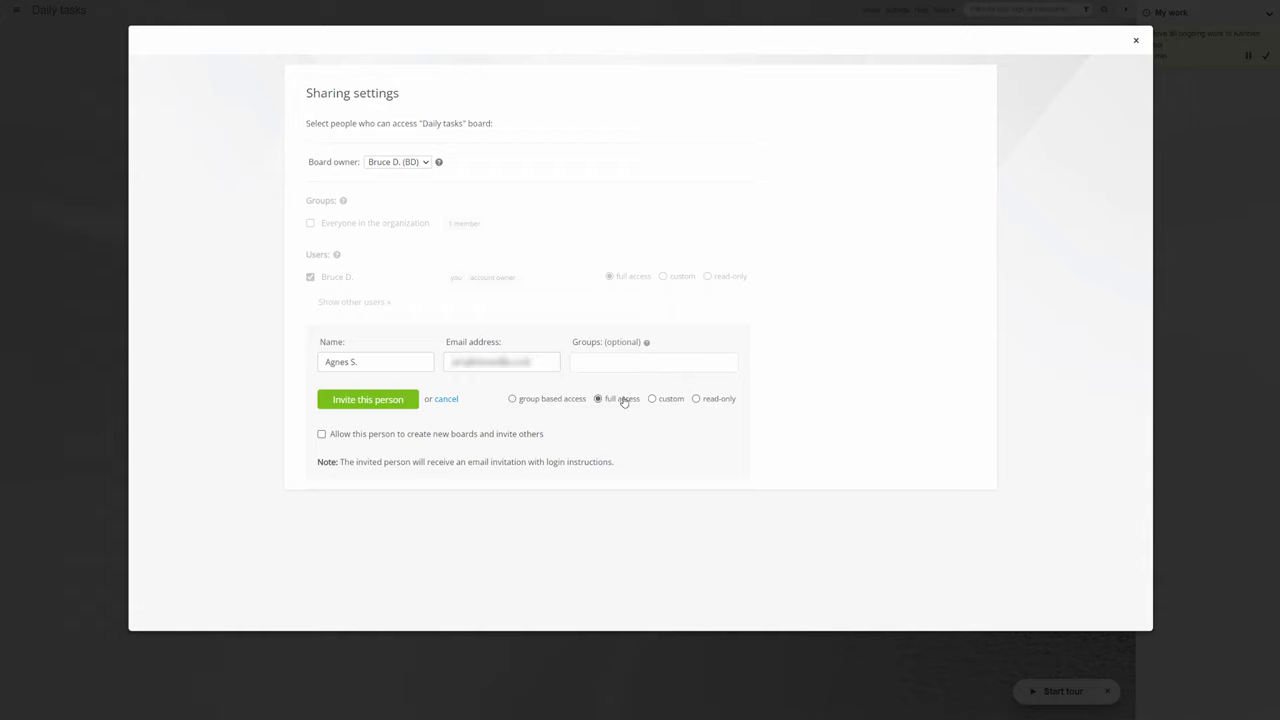
{"action": "left_click", "coordinate": [384, 401]}
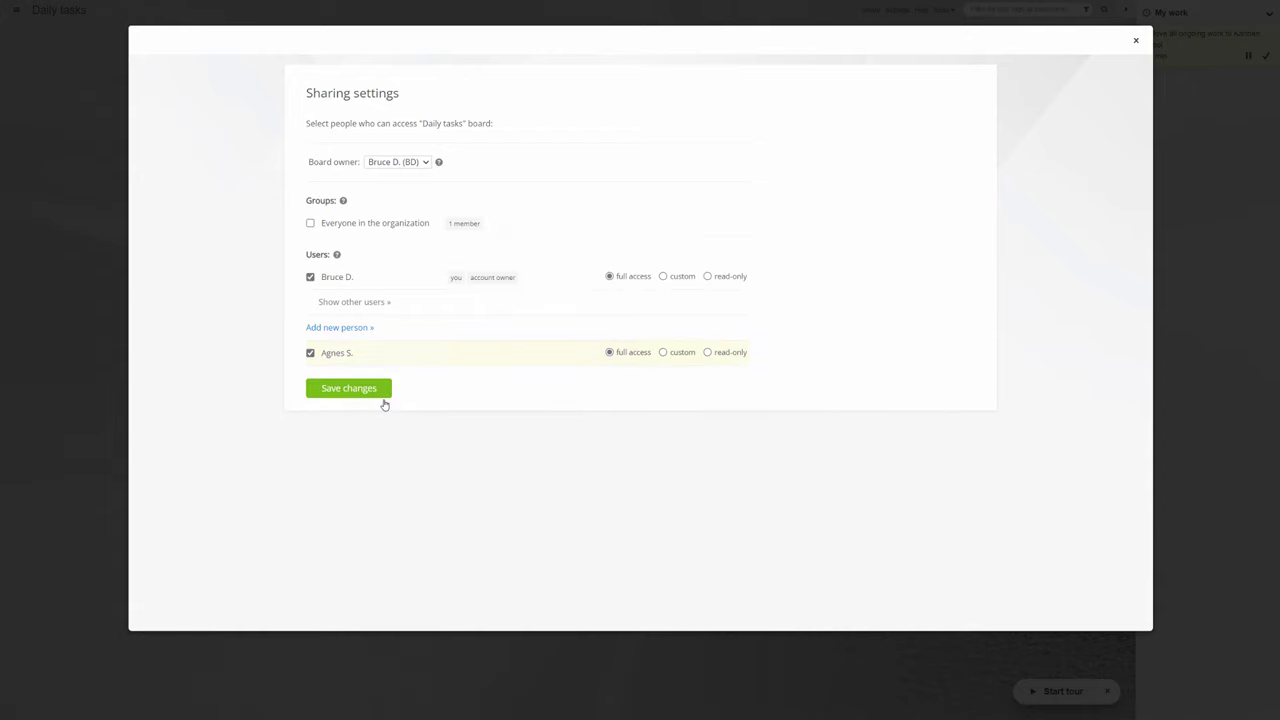
{"action": "left_click", "coordinate": [381, 392]}
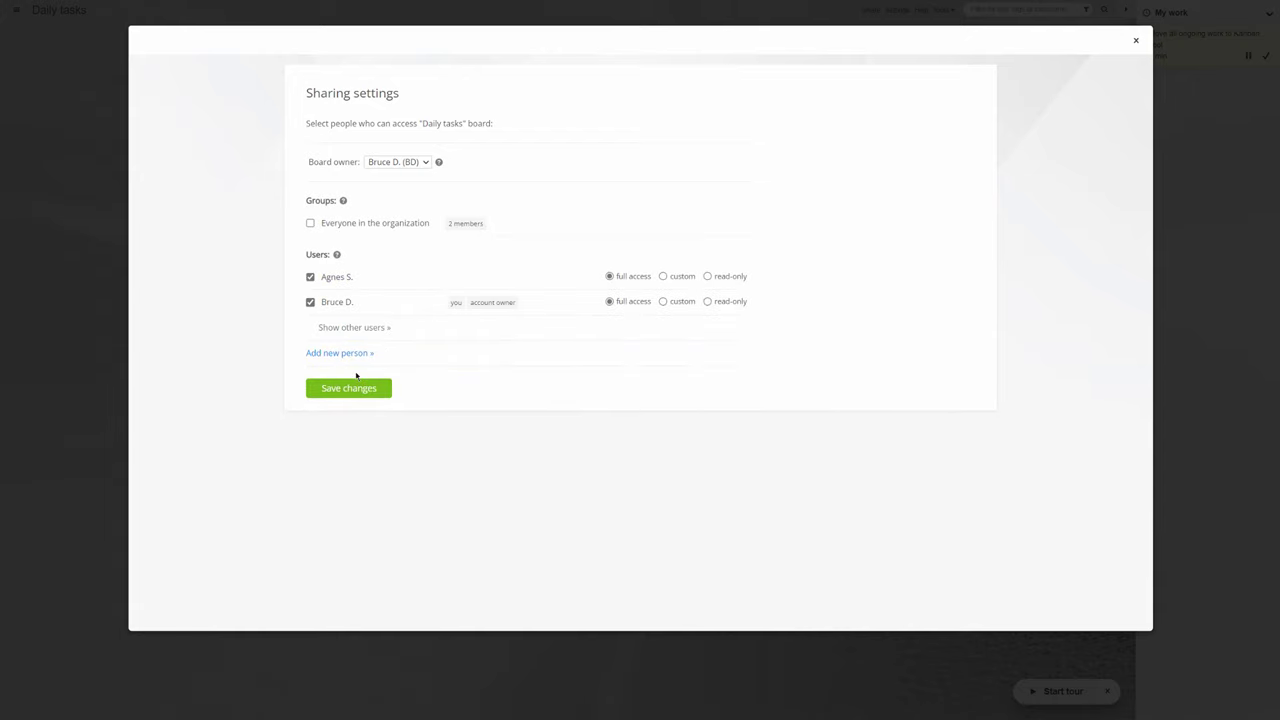
Invite a second teammate by name and email, enable their board access, save the sharing settings, and return to the board
{"action": "left_click", "coordinate": [330, 353]}
{"action": "type", "text": "Jes"}
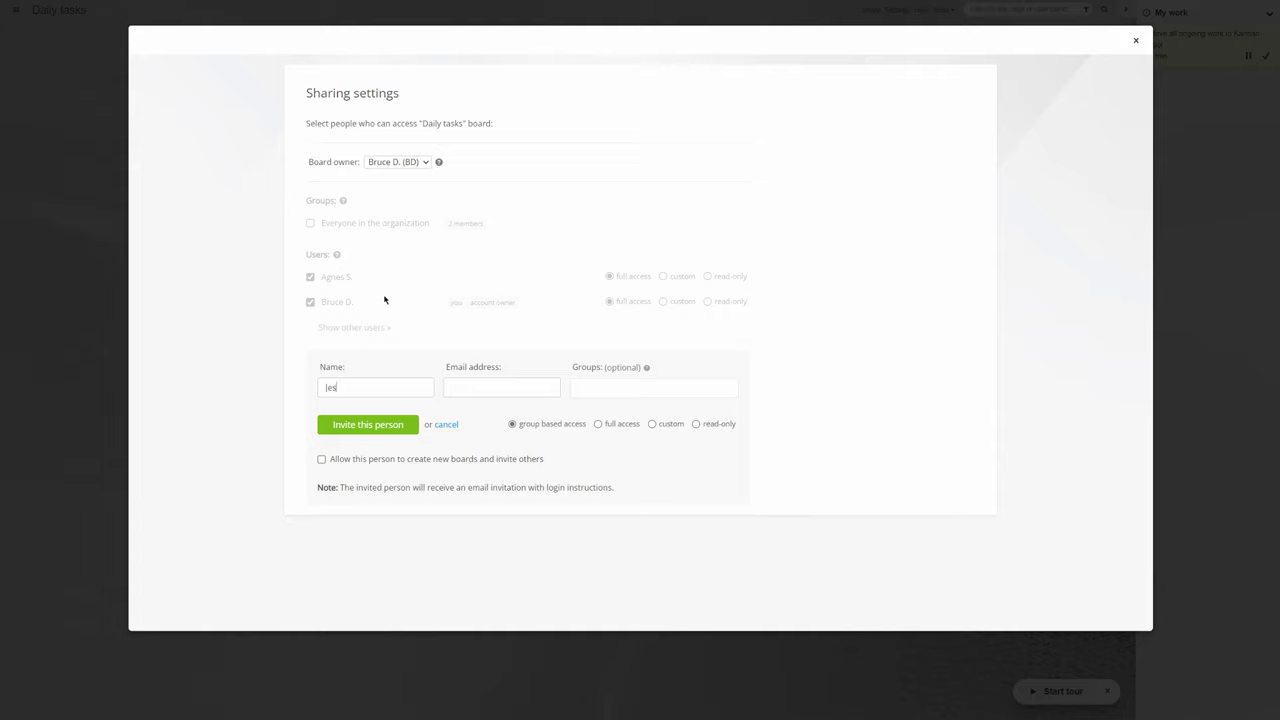
{"action": "type", "text": "se R."}
{"action": "key", "text": "Tab"}
{"action": "key", "text": "ctrl+v"}
{"action": "left_click", "coordinate": [397, 424]}
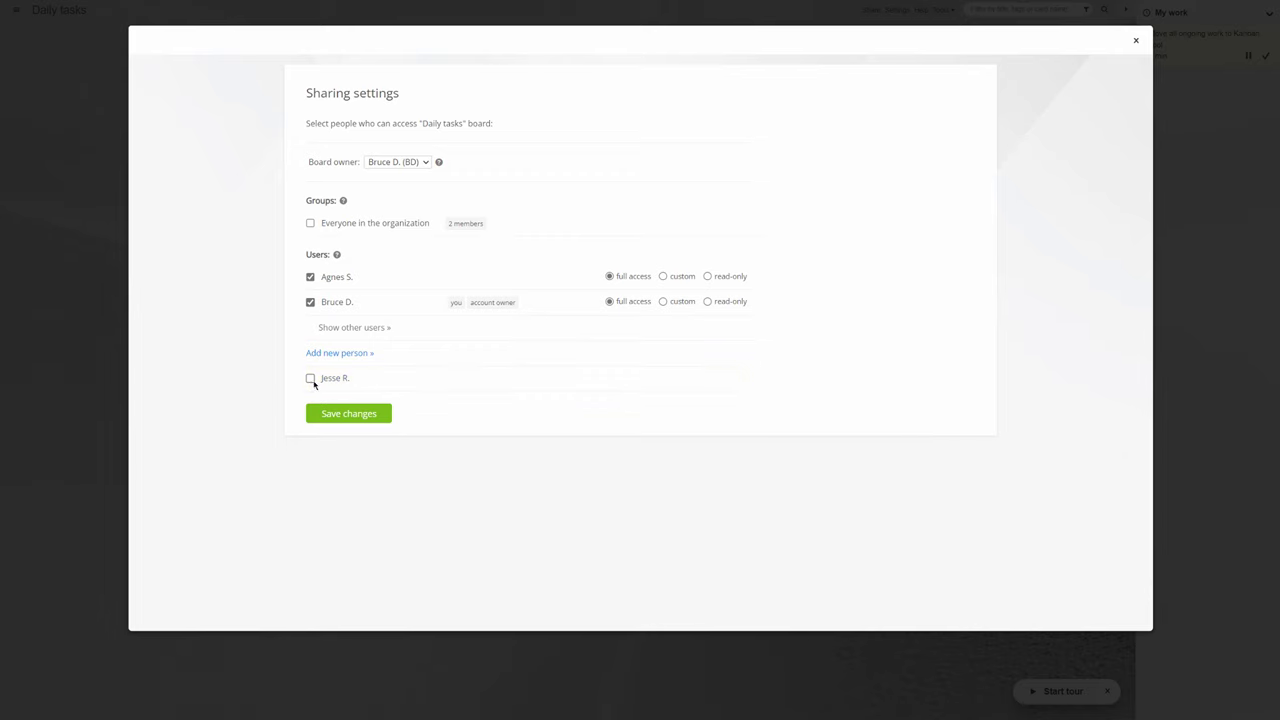
{"action": "left_click", "coordinate": [310, 378]}
{"action": "left_click", "coordinate": [337, 414]}
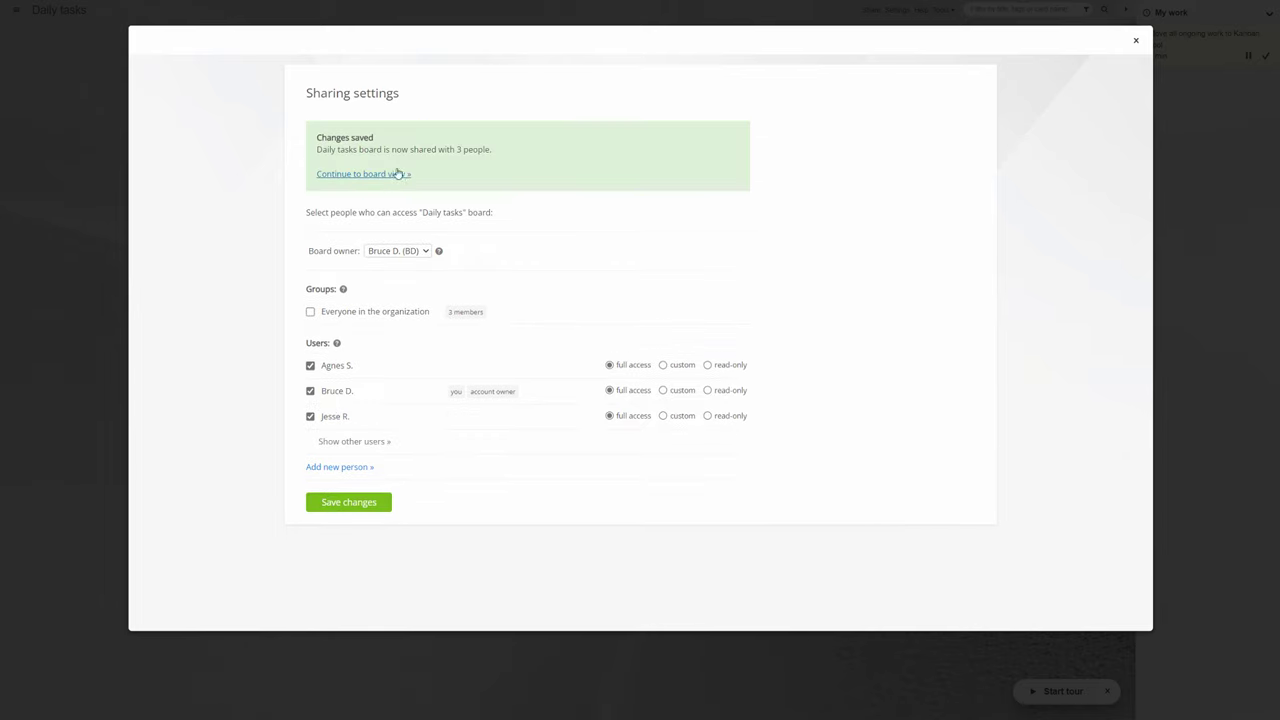
{"action": "left_click", "coordinate": [397, 174]}
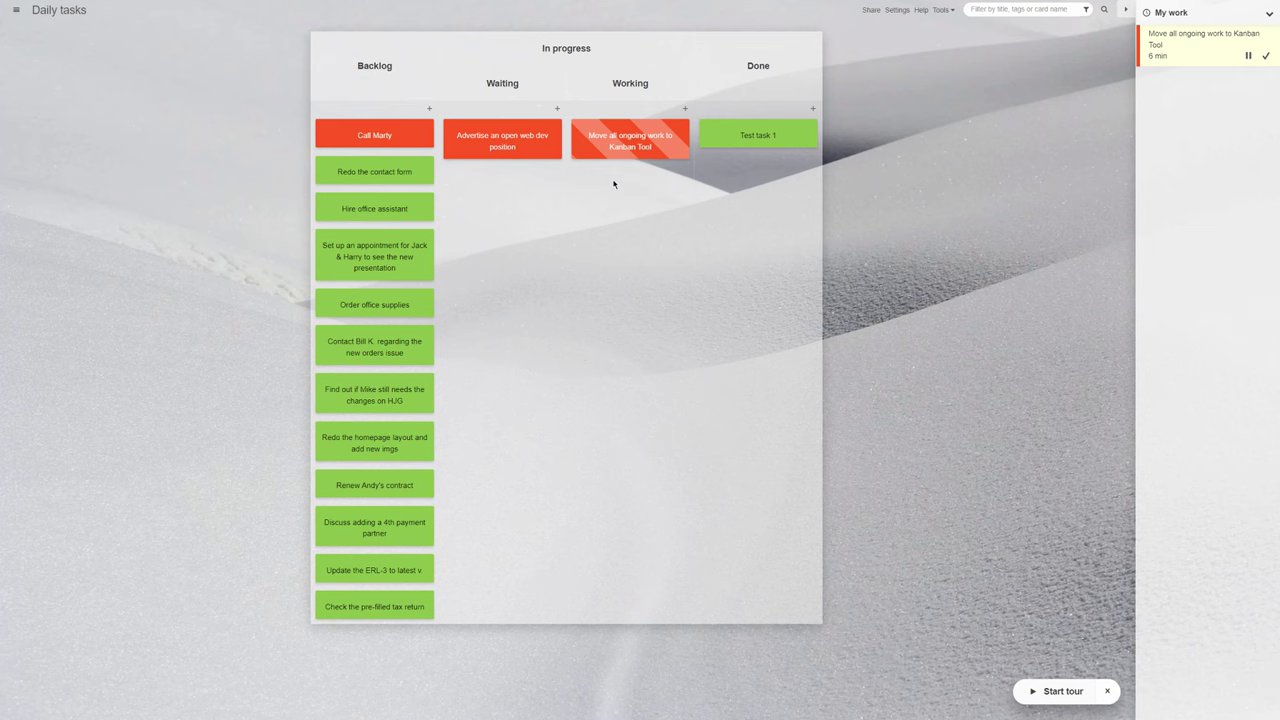
Assign the "Advertise an open web dev position" task in the Waiting column to the second invited teammate
{"action": "right_click", "coordinate": [525, 151]}
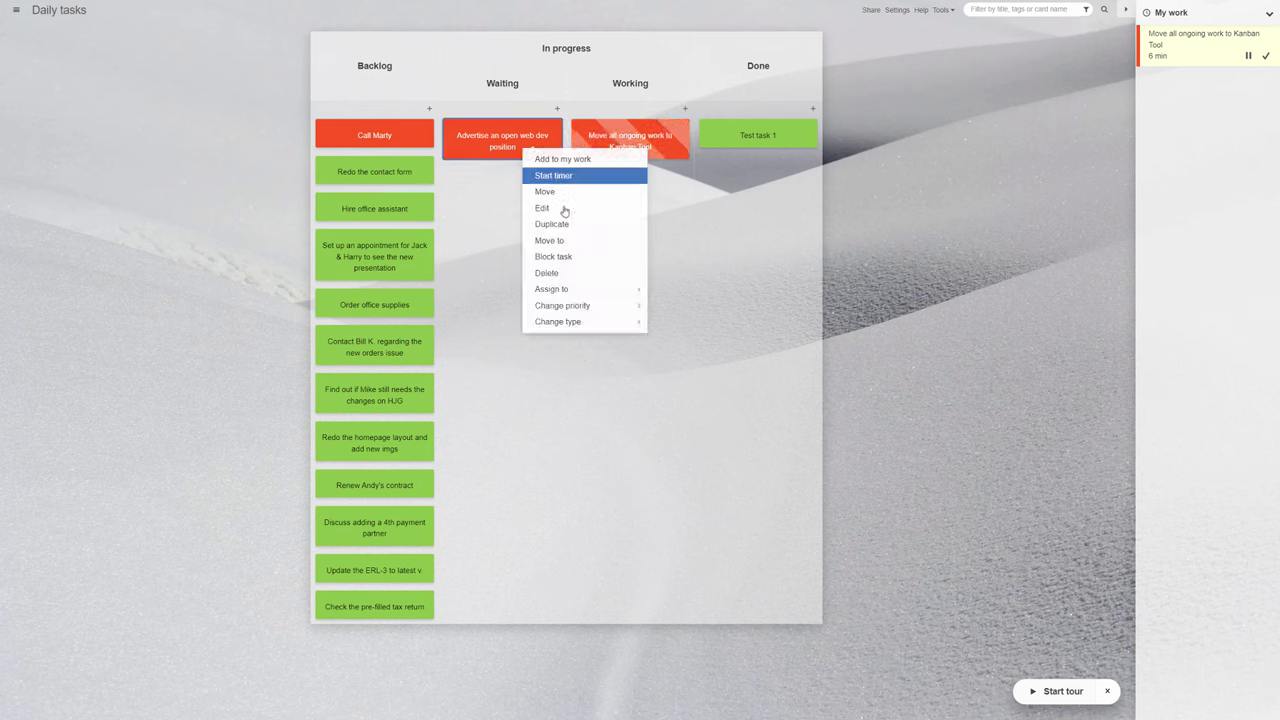
{"action": "mouse_move", "coordinate": [600, 289]}
{"action": "left_click", "coordinate": [728, 349]}
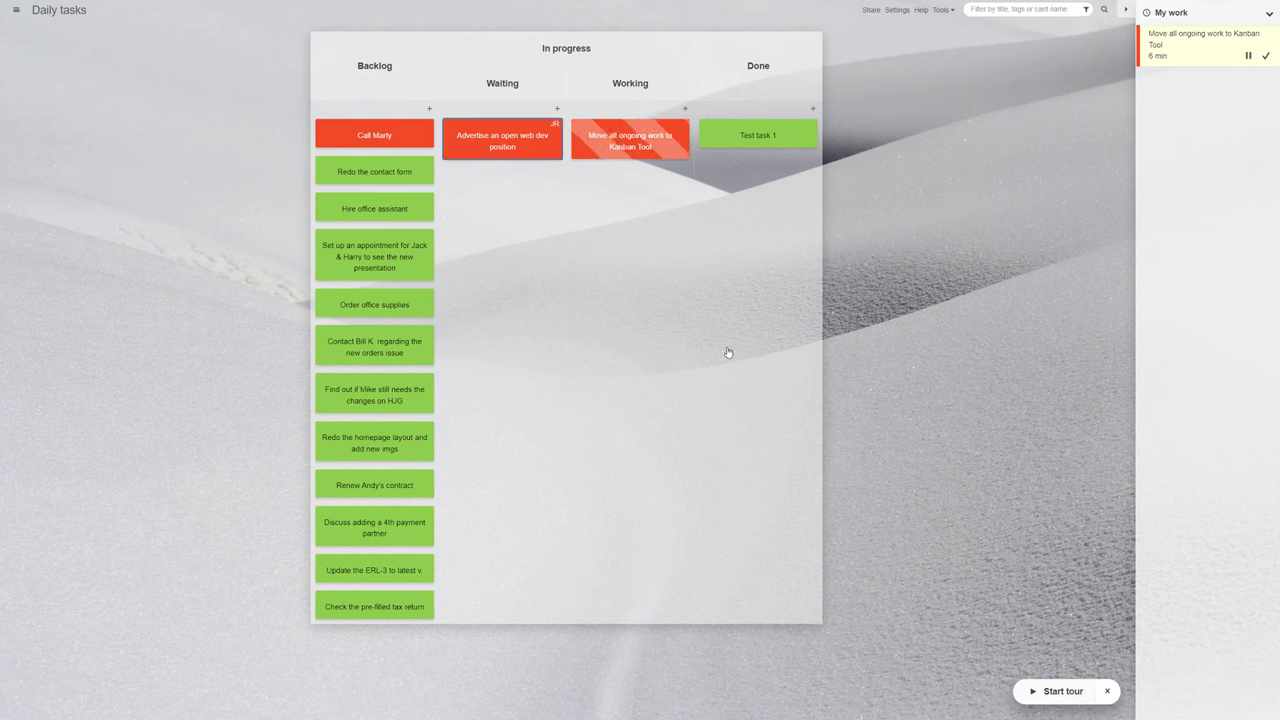
Assign the Backlog task about setting up a presentation appointment to the first invited teammate
{"action": "right_click", "coordinate": [406, 251]}
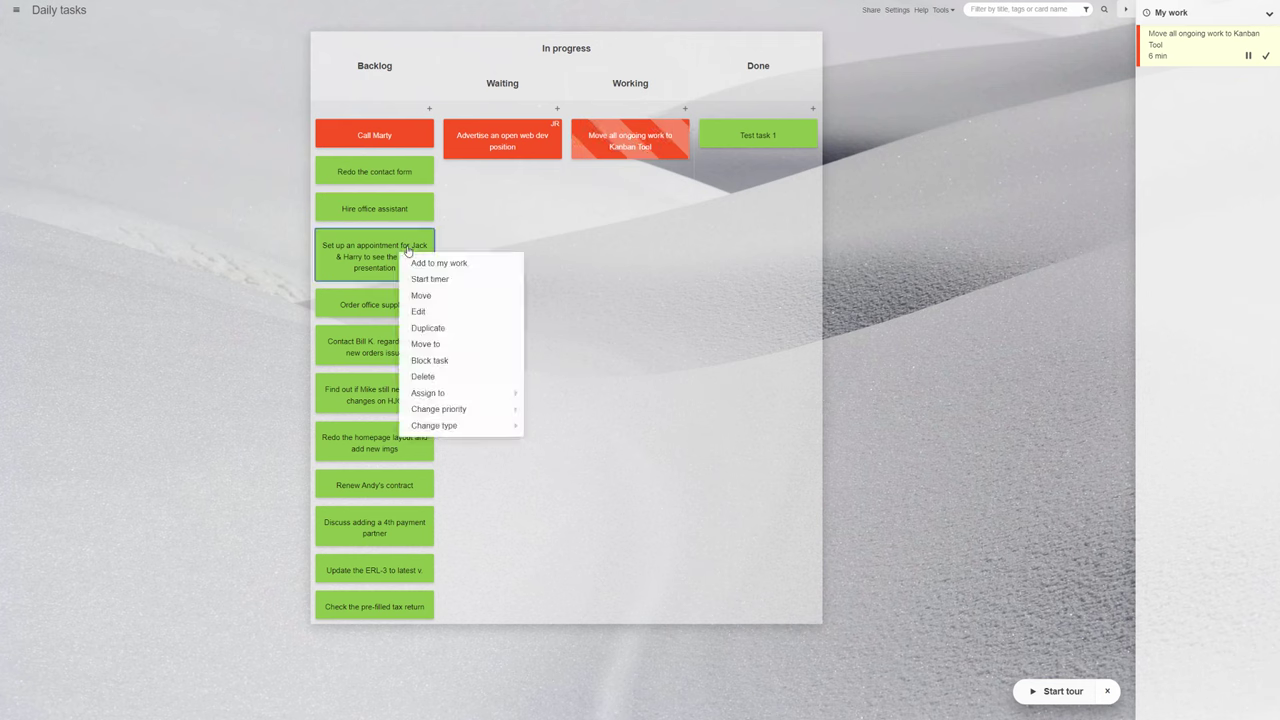
{"action": "mouse_move", "coordinate": [470, 393]}
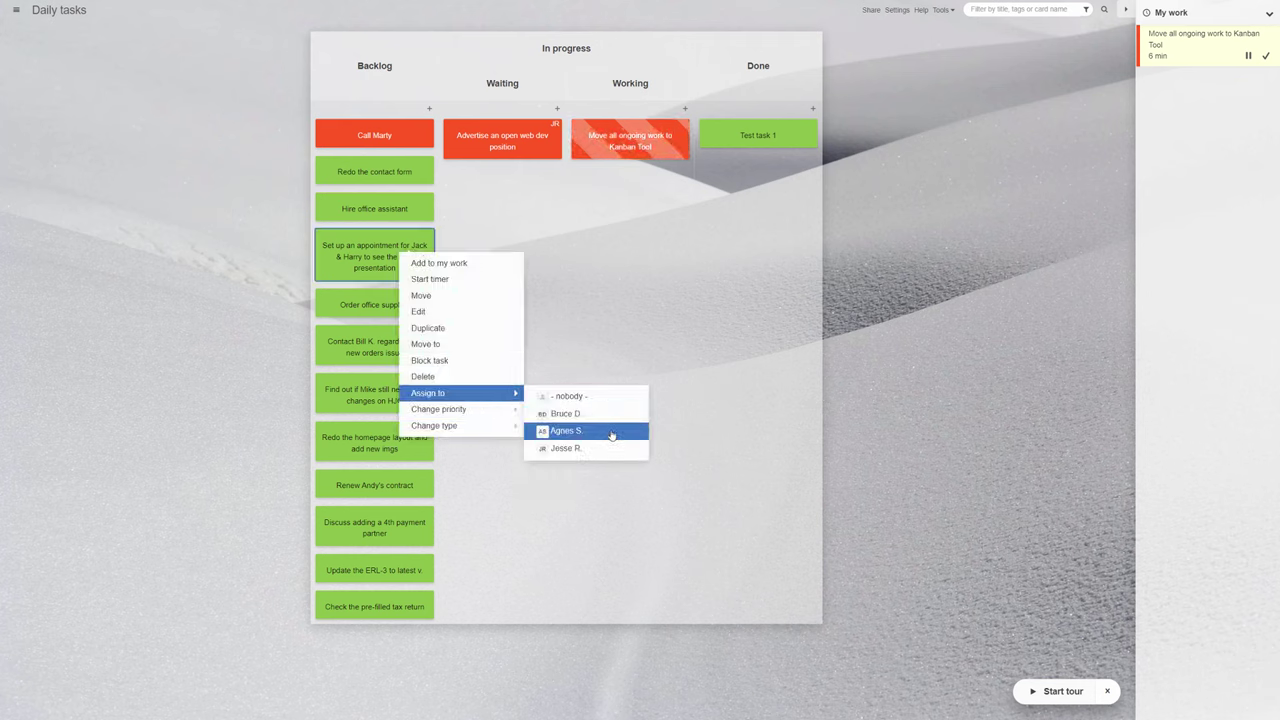
{"action": "left_click", "coordinate": [612, 435]}
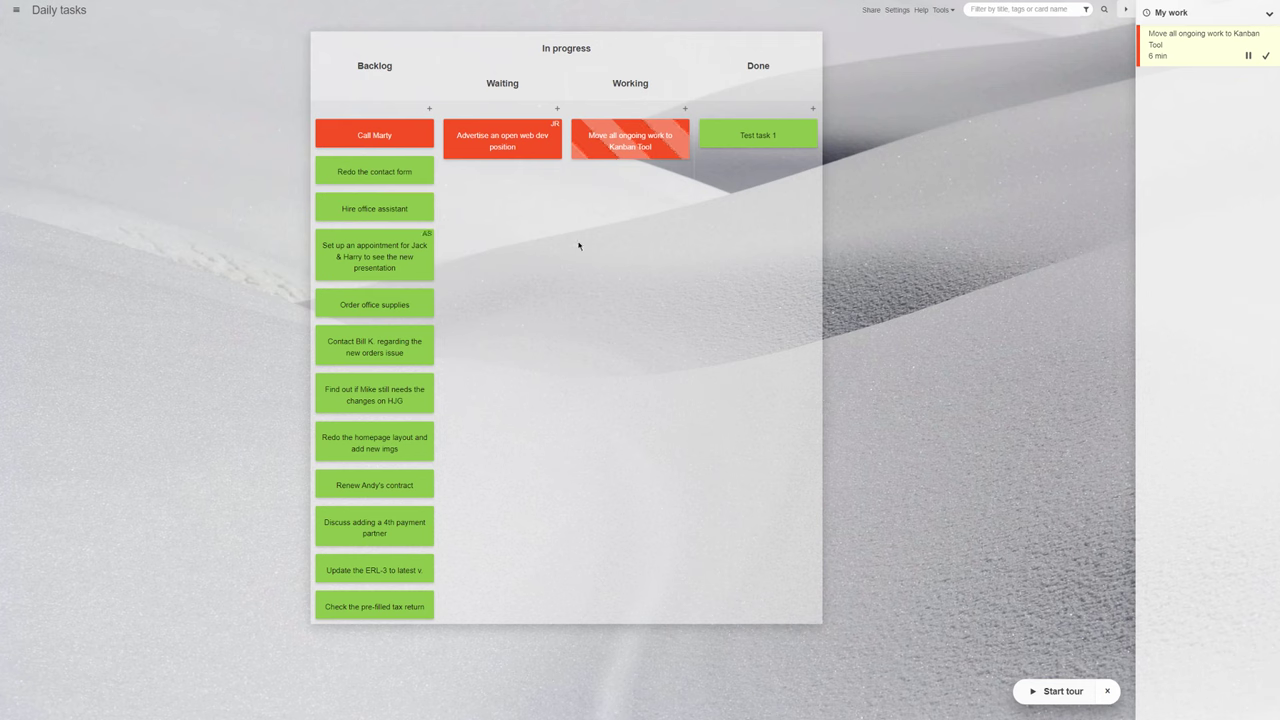
Open the second invited teammate's user details for editing from the company account's people list
{"action": "left_click", "coordinate": [16, 10]}
{"action": "left_click", "coordinate": [55, 20]}
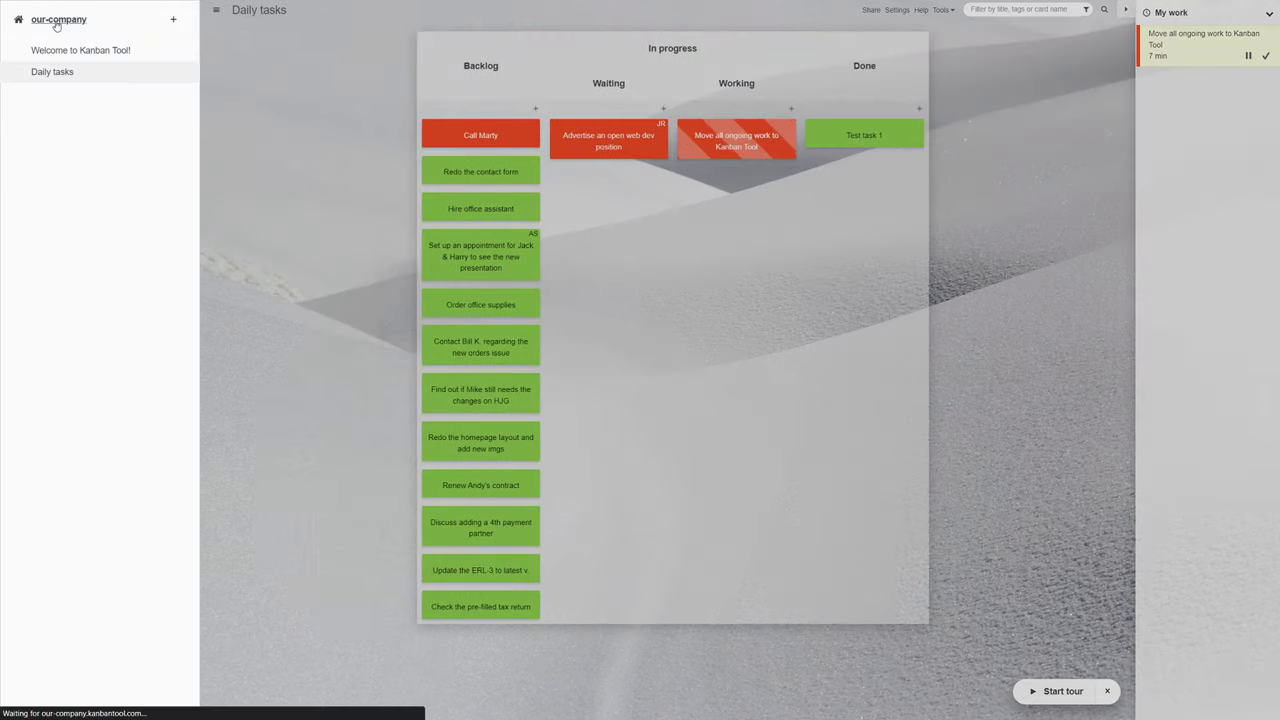
{"action": "left_click", "coordinate": [513, 29]}
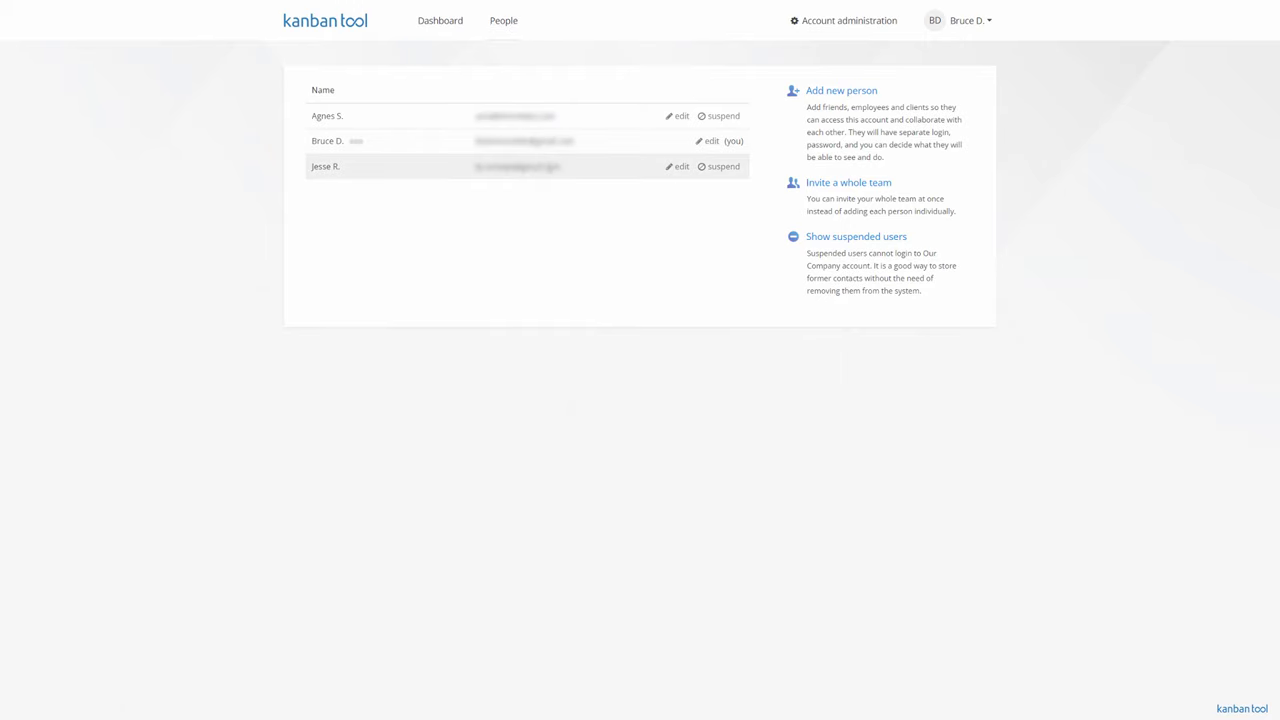
{"action": "left_click", "coordinate": [679, 166]}
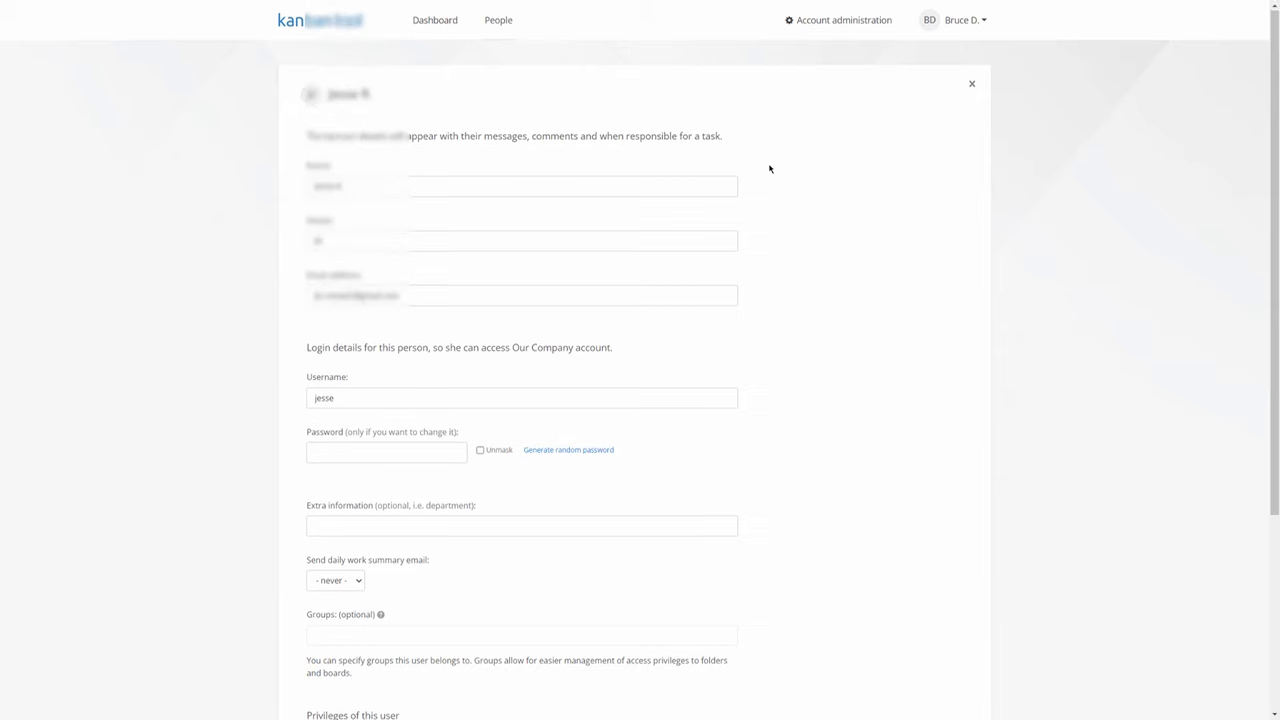
{"action": "scroll", "coordinate": [770, 168], "scroll_direction": "down", "scroll_amount": 3}
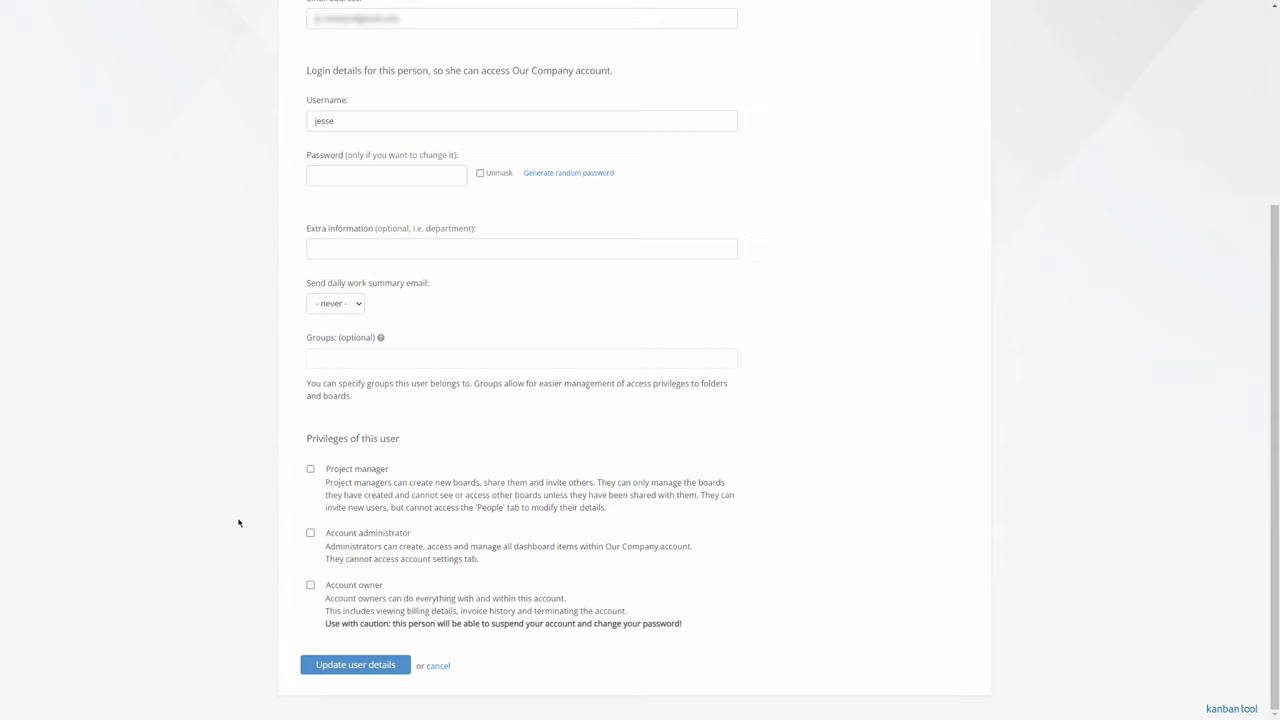
Grant the second invited teammate only the Project manager privilege, save the user details, and return to the dashboard
{"action": "left_click", "coordinate": [310, 470]}
{"action": "left_click", "coordinate": [310, 533]}
{"action": "left_click", "coordinate": [310, 586]}
{"action": "left_click", "coordinate": [310, 586]}
{"action": "left_click", "coordinate": [310, 533]}
{"action": "left_click", "coordinate": [385, 666]}
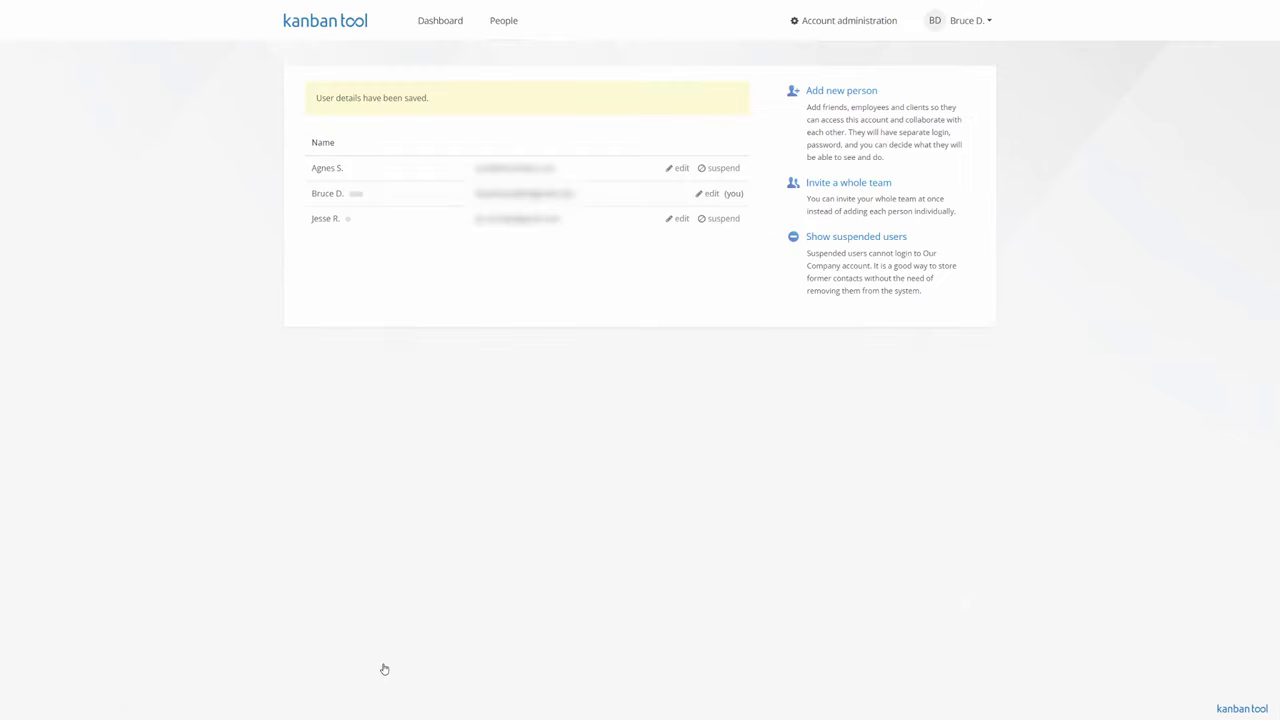
{"action": "left_click", "coordinate": [437, 22]}
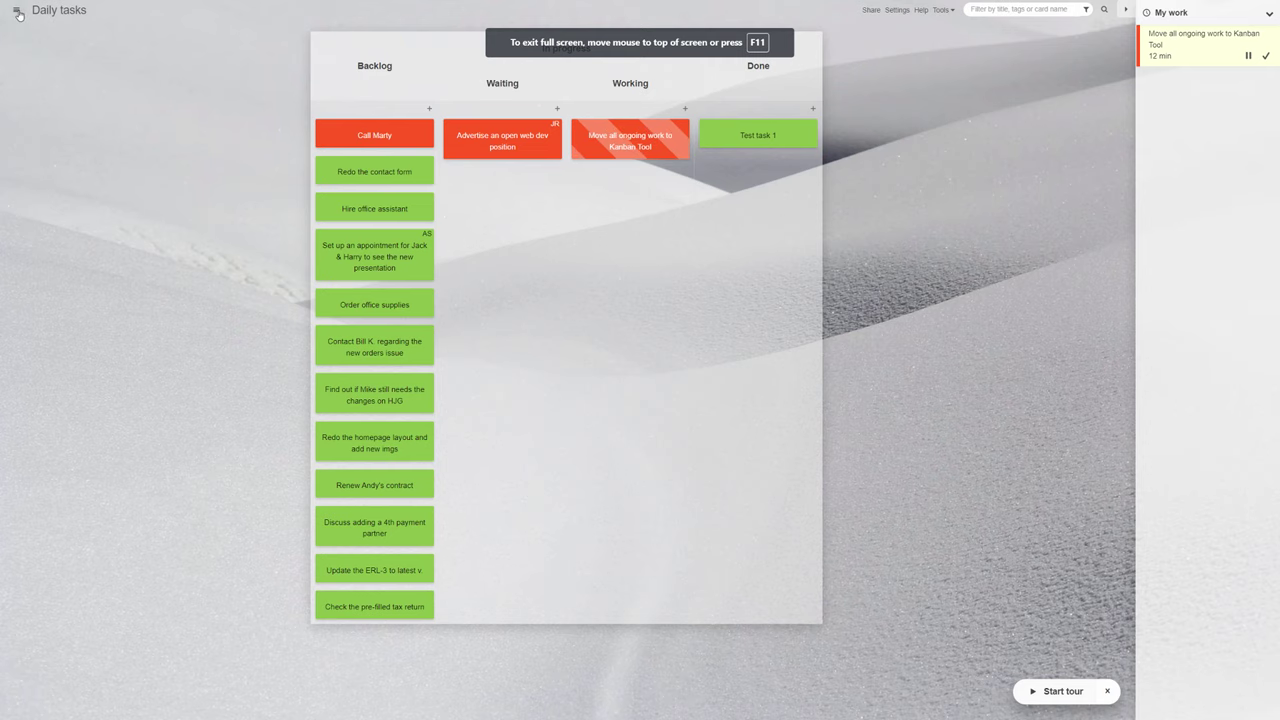
Review the company's plan and account details and its people list from the Daily tasks board, and return to the dashboard
{"action": "left_click", "coordinate": [16, 10]}
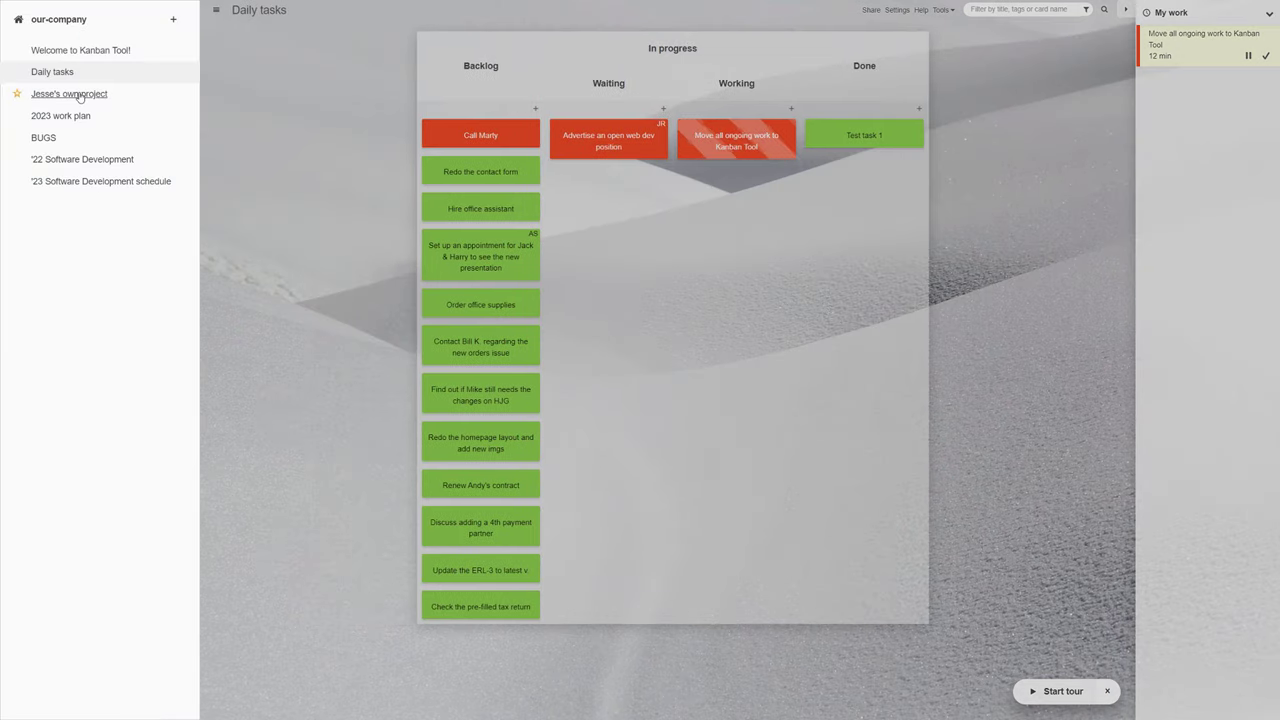
{"action": "left_click", "coordinate": [66, 21]}
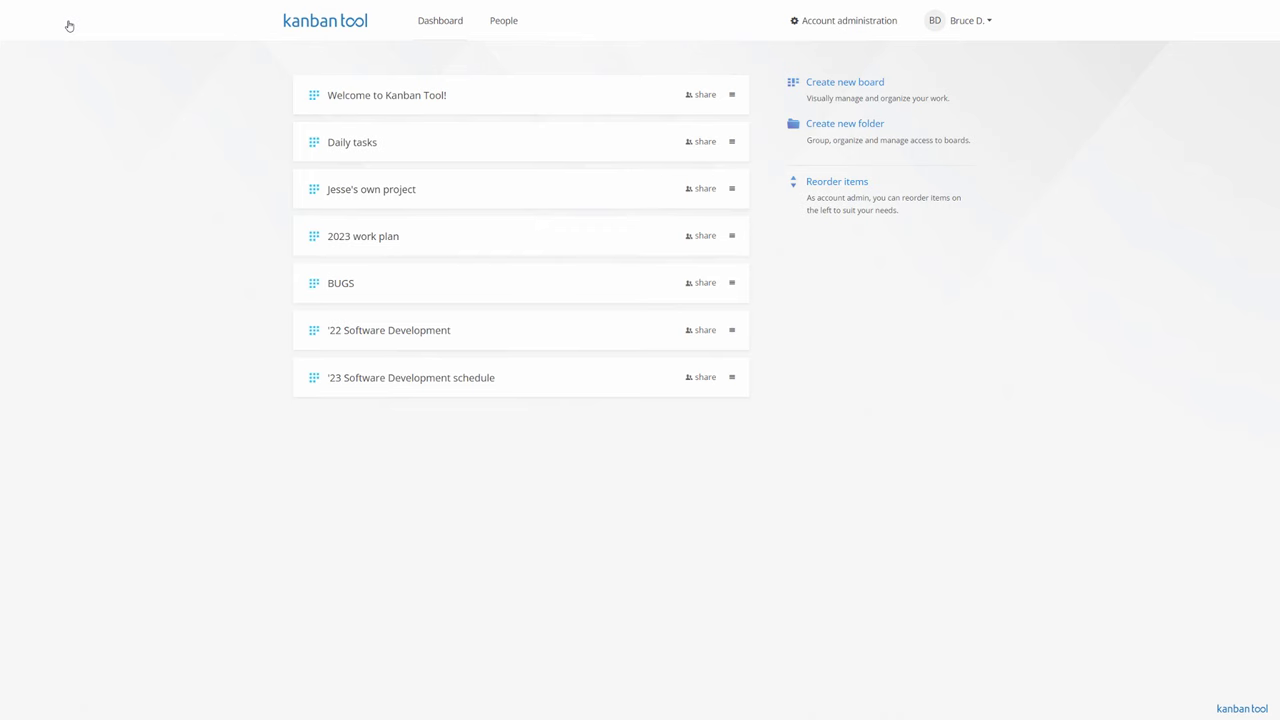
{"action": "left_click", "coordinate": [856, 24]}
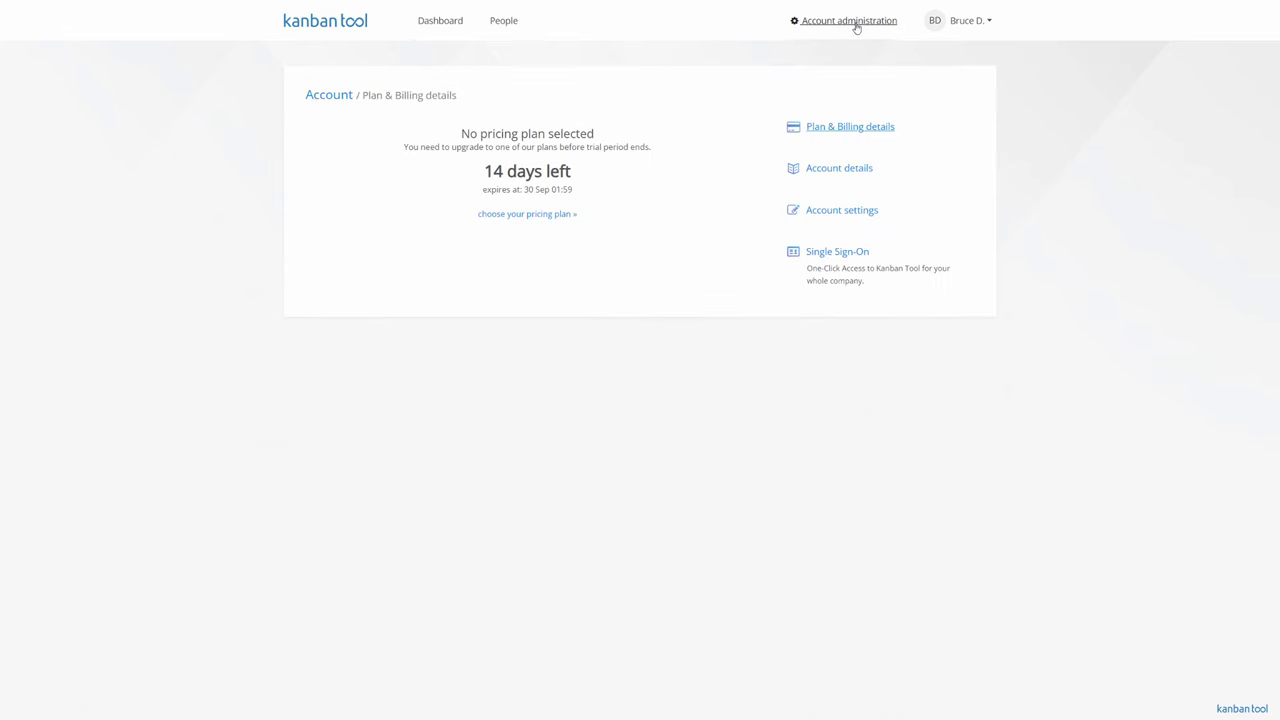
{"action": "left_click", "coordinate": [831, 174]}
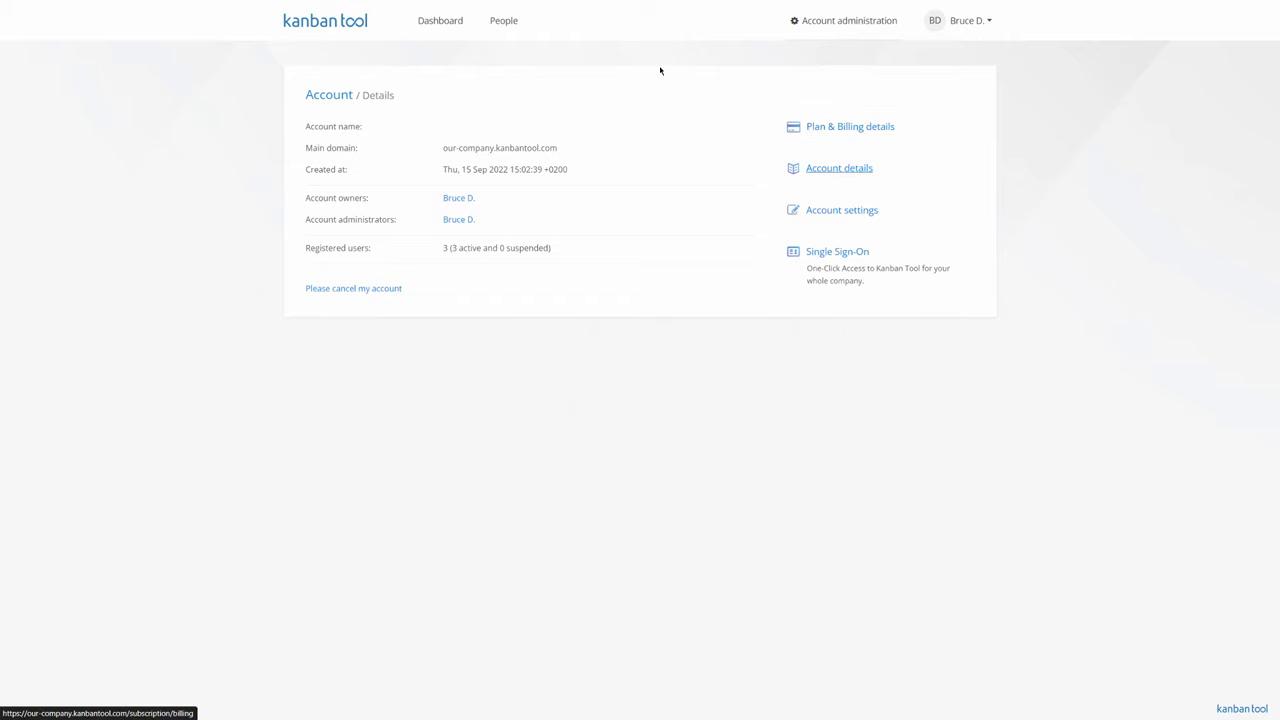
{"action": "left_click", "coordinate": [501, 22]}
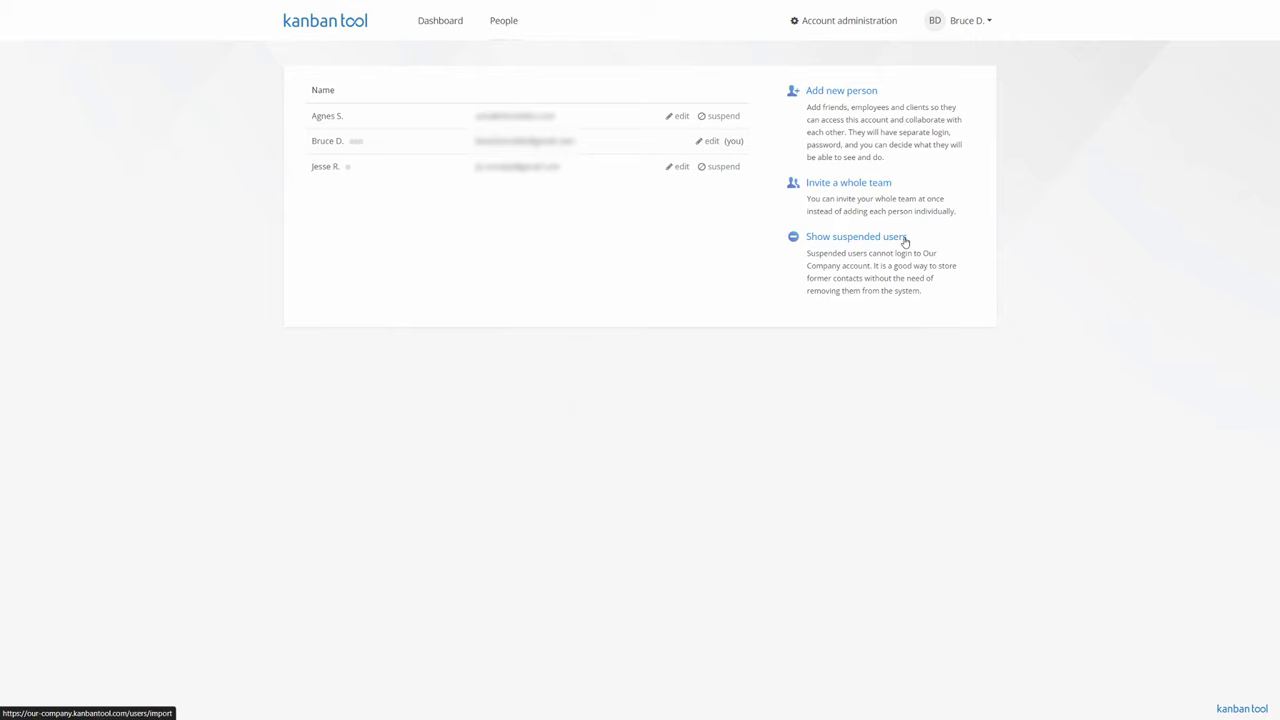
{"action": "left_click", "coordinate": [440, 24]}
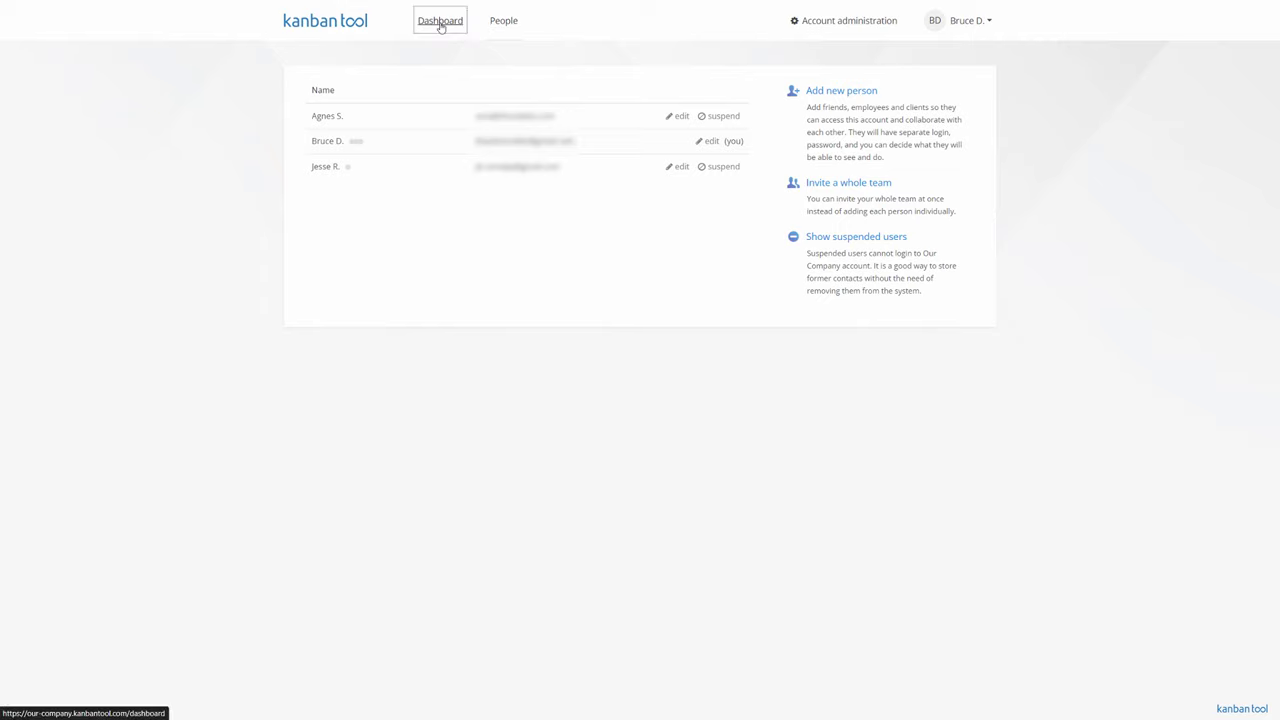